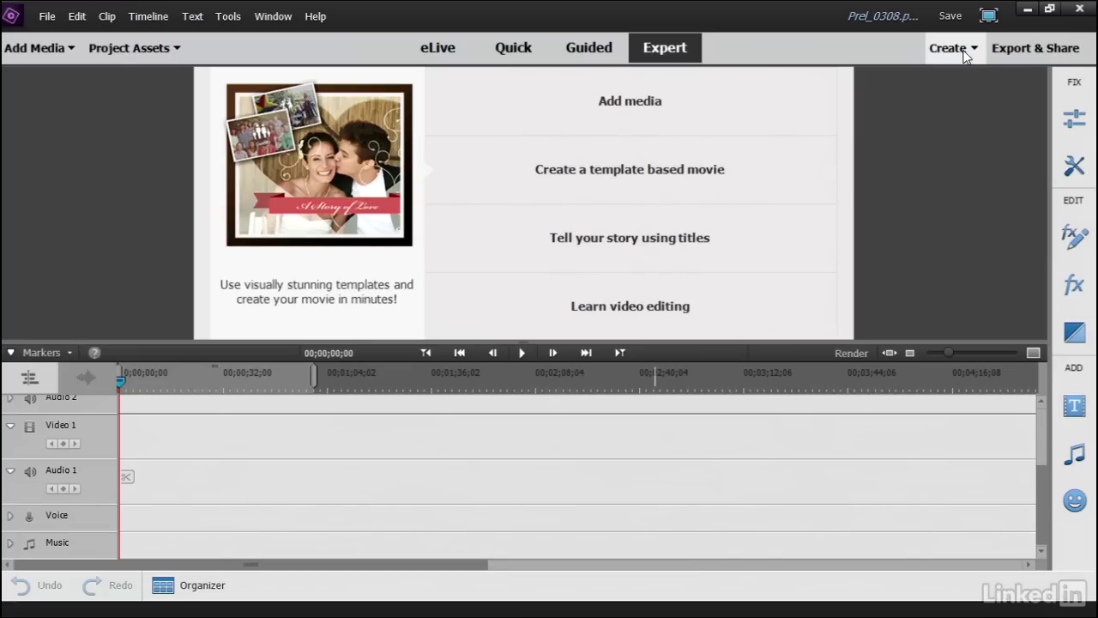
# Apply the Slide In Grid 3 template, two stacked panels beside one tall panel, to a new video collage
pyautogui.click(963, 52)
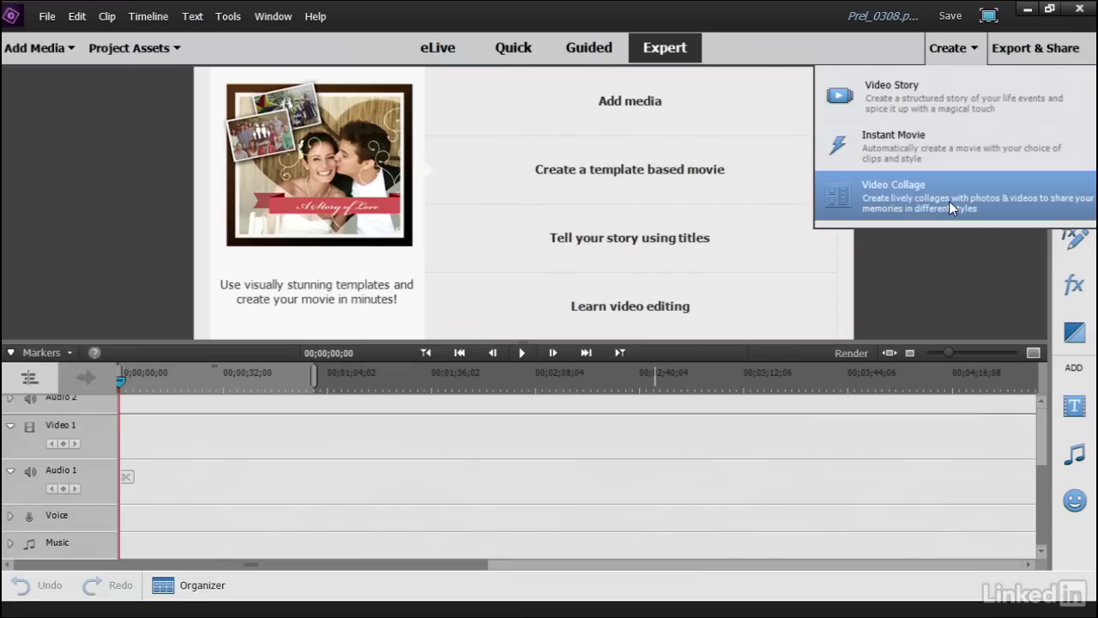
pyautogui.click(950, 200)
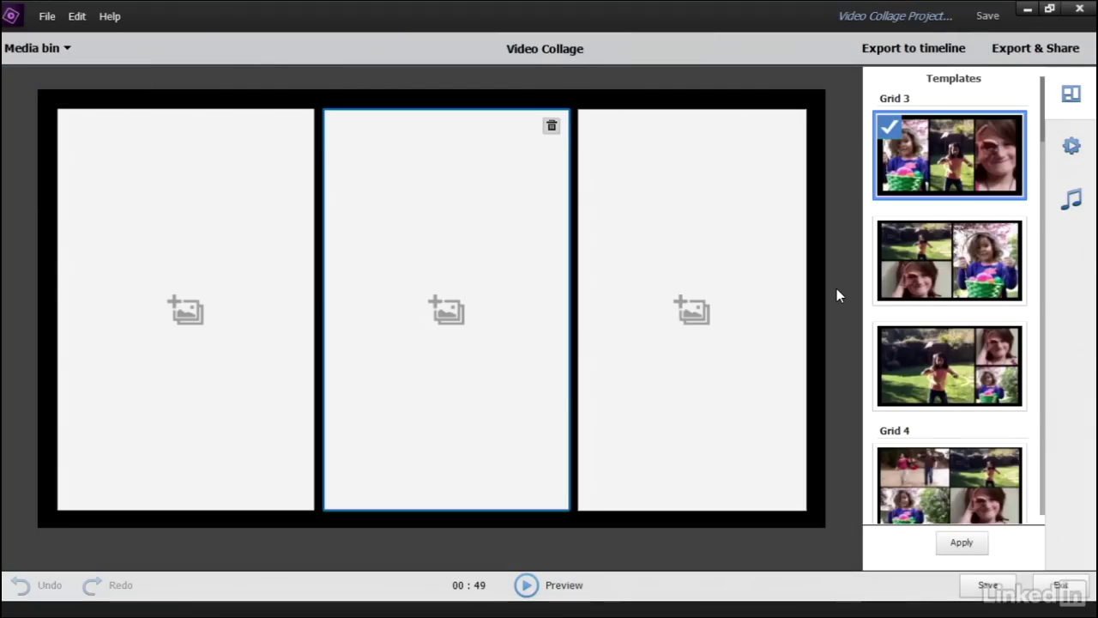
pyautogui.click(900, 245)
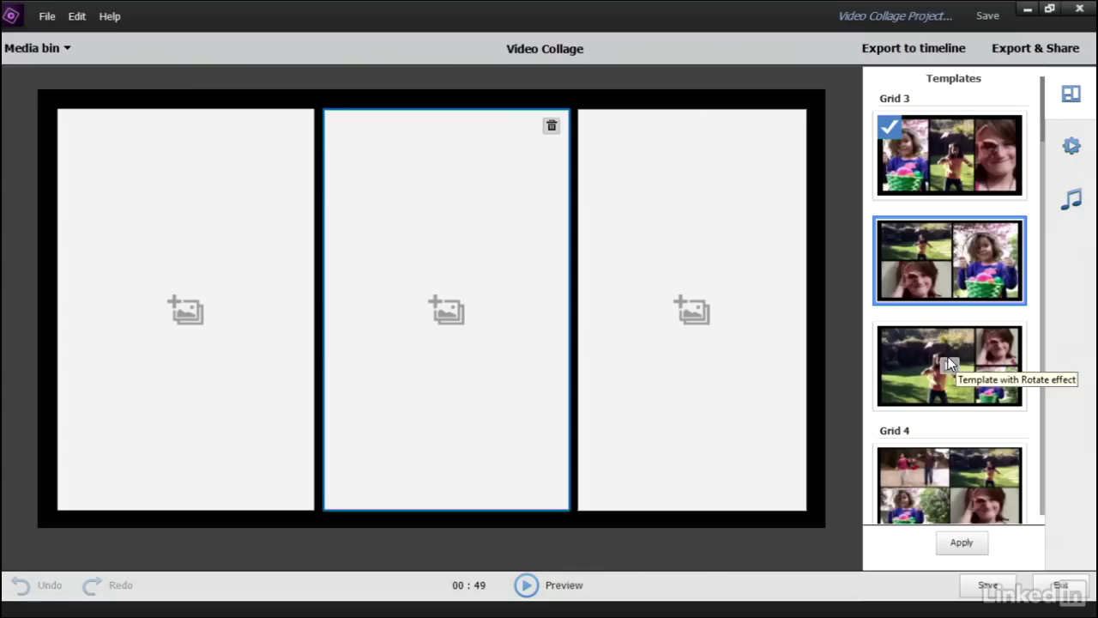
pyautogui.click(910, 352)
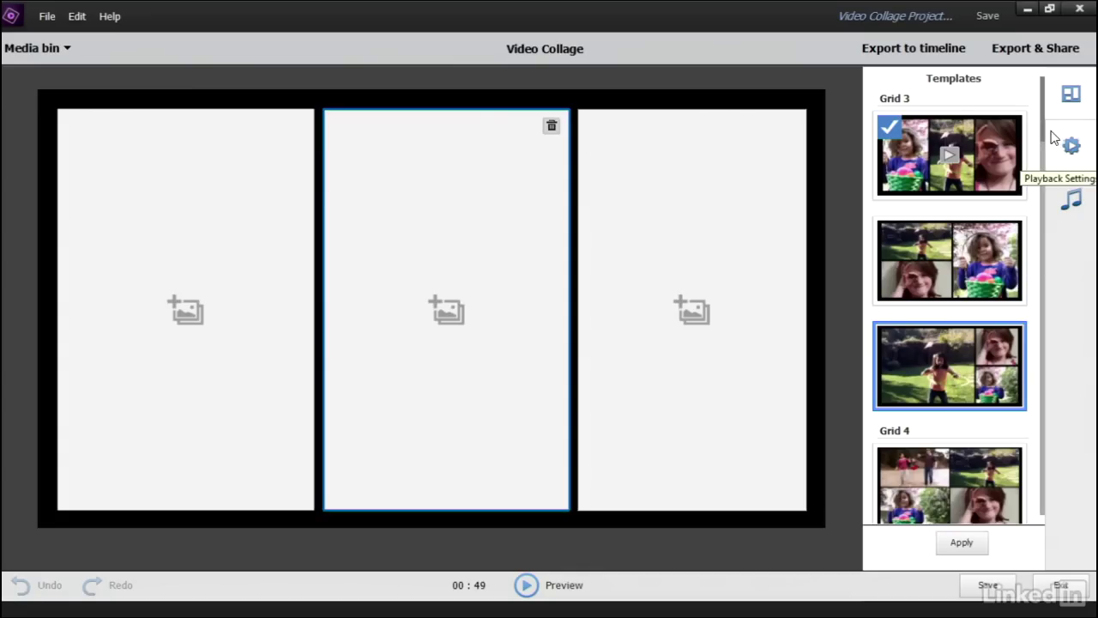
pyautogui.moveTo(1045, 140); pyautogui.dragTo(1025, 468)
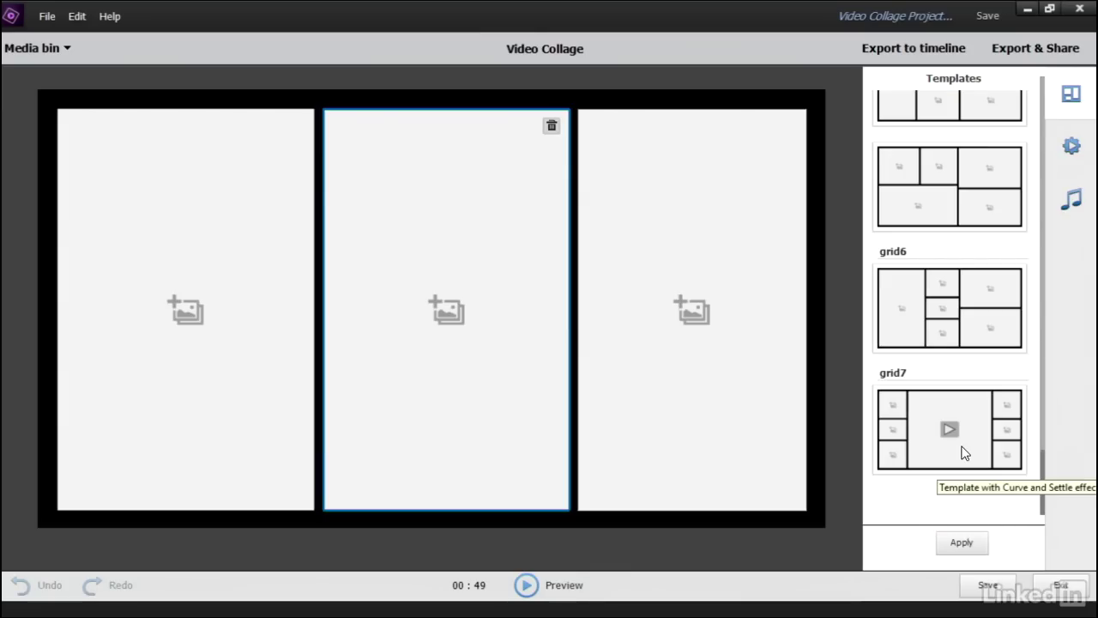
pyautogui.moveTo(1043, 484); pyautogui.dragTo(1044, 109)
pyautogui.click(968, 248)
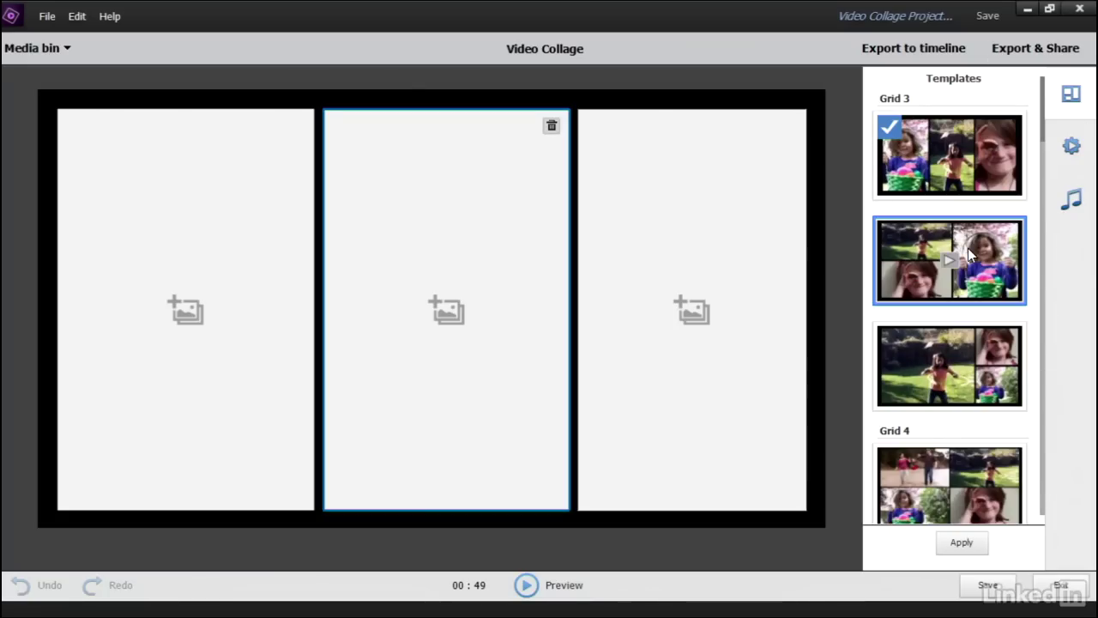
pyautogui.click(960, 543)
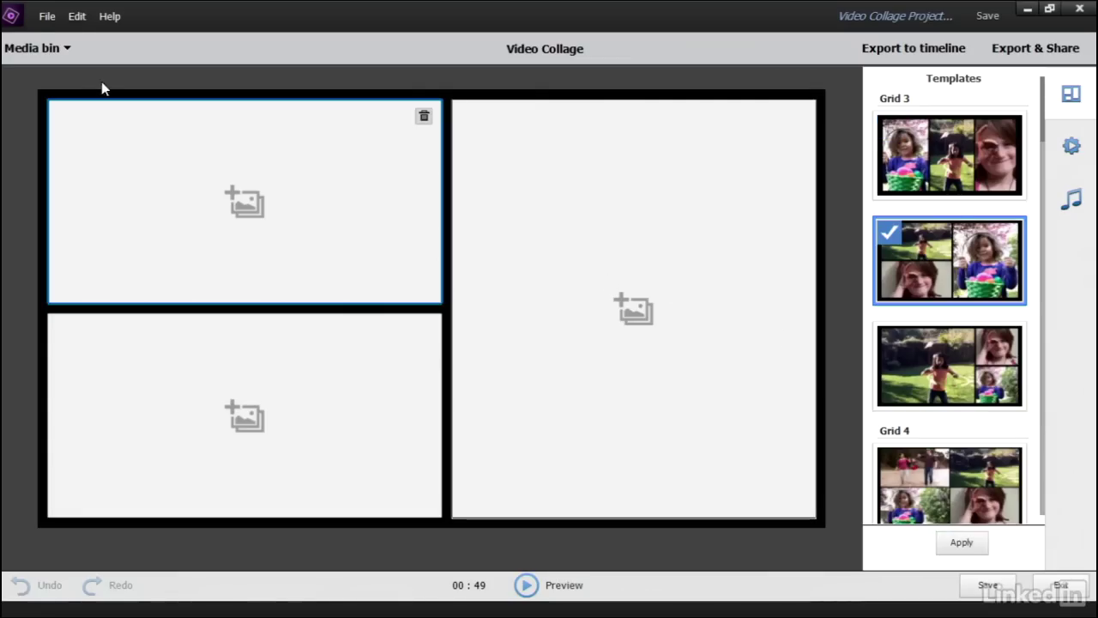
# Import ChocolateDisplay5, ChocolateDisplay6 and ChocolateFeature.mp4 from Files and folders into the media bin
pyautogui.click(31, 53)
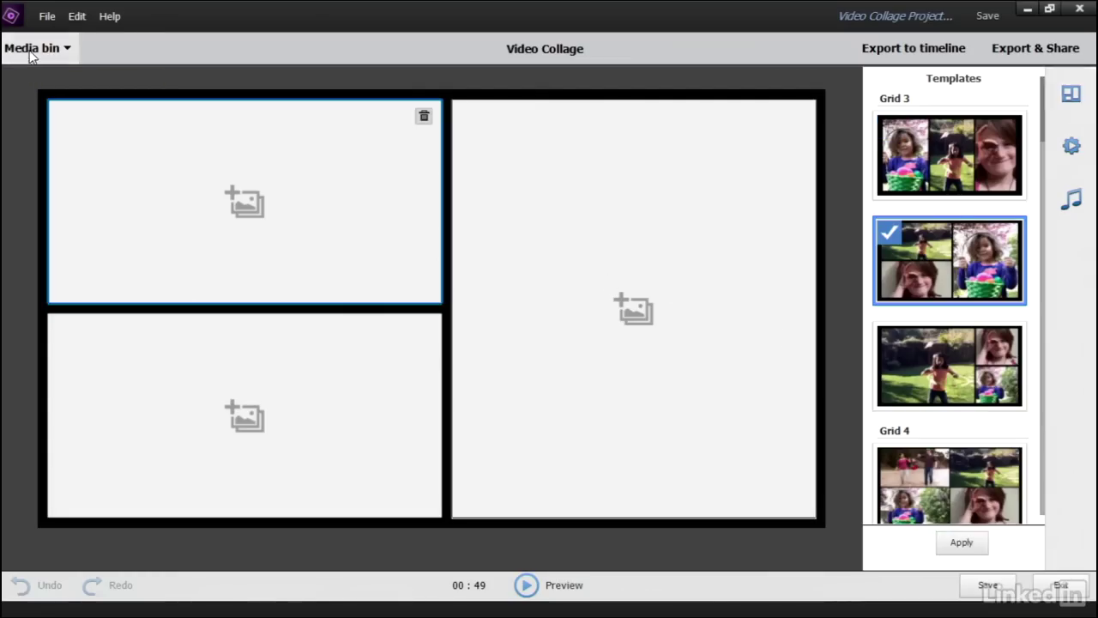
pyautogui.click(103, 190)
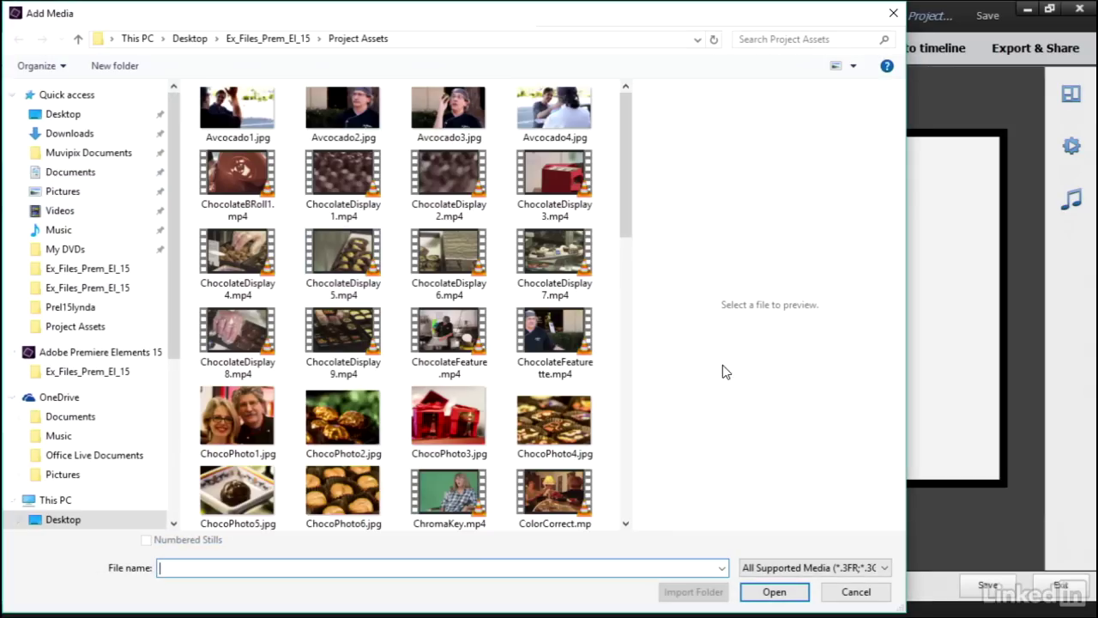
pyautogui.click(347, 260)
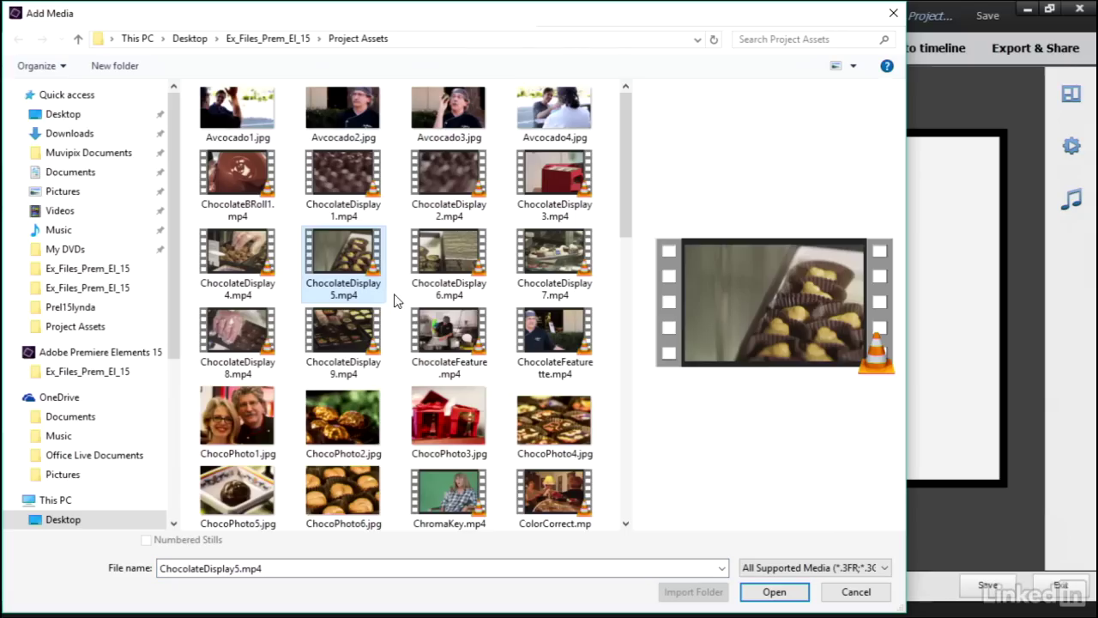
pyautogui.keyDown('ctrl'); pyautogui.click(445, 247); pyautogui.keyUp('ctrl')
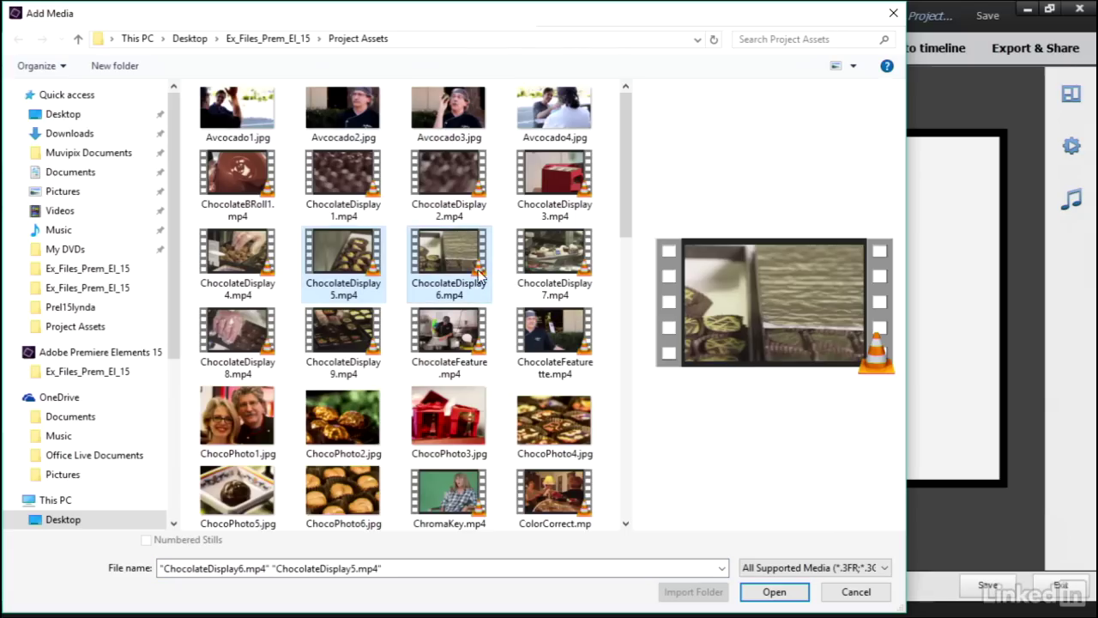
pyautogui.keyDown('ctrl'); pyautogui.click(449, 337); pyautogui.keyUp('ctrl')
pyautogui.click(768, 591)
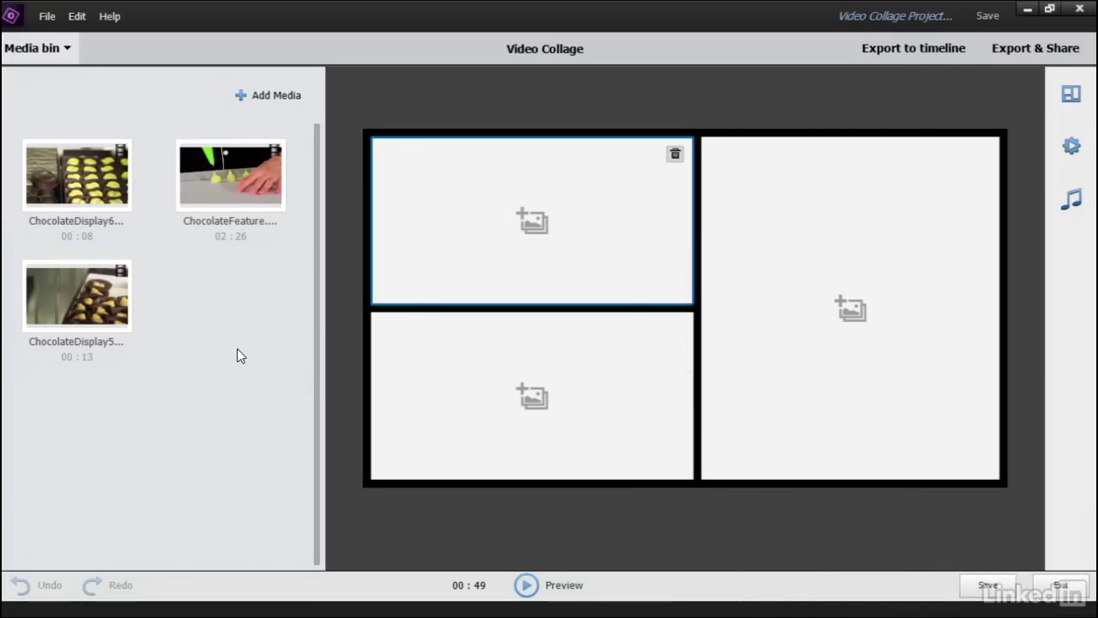
# Place ChocolateDisplay5 lower-left, ChocolateDisplay6 top-left, and ChocolateFeature in the tall right panel
pyautogui.moveTo(90, 280)
pyautogui.moveTo(99, 290); pyautogui.dragTo(528, 377)
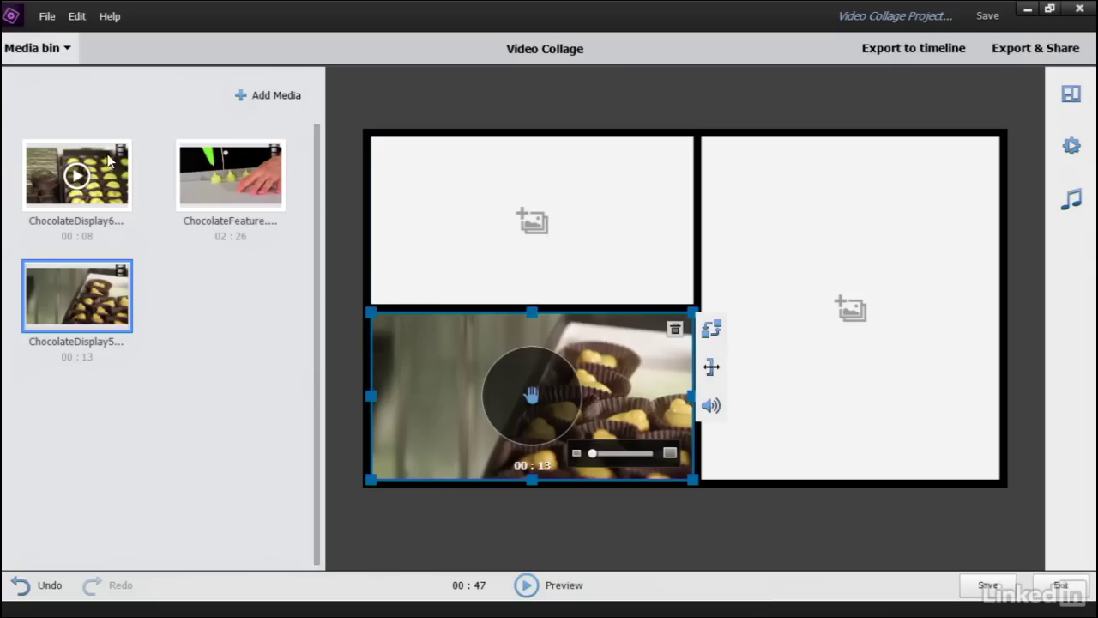
pyautogui.moveTo(110, 165); pyautogui.dragTo(514, 216)
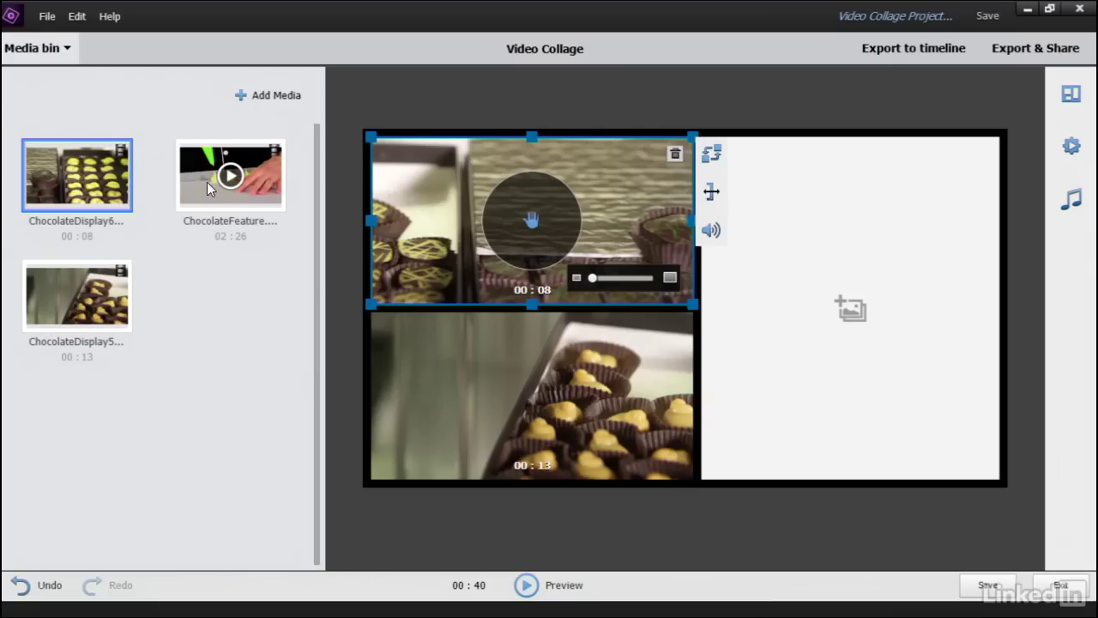
pyautogui.click(283, 182)
pyautogui.moveTo(1022, 268); pyautogui.dragTo(863, 242)
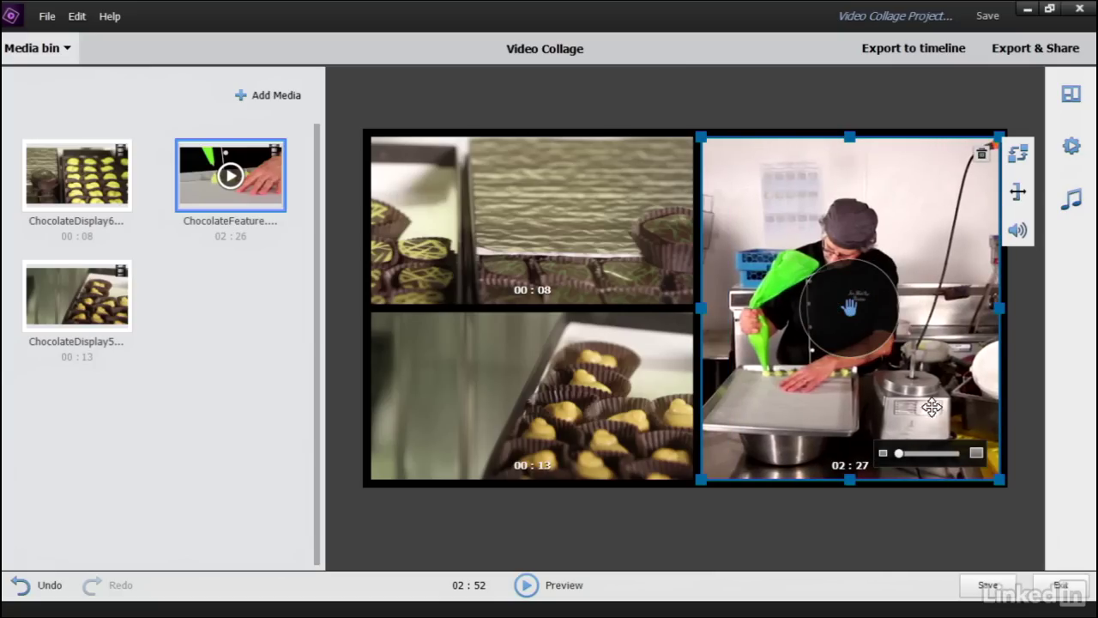
# Zoom the chef footage up in the right panel and reposition the top-left chocolate clip's framing
pyautogui.moveTo(899, 453)
pyautogui.mouseDown()
pyautogui.moveTo(925, 458)
pyautogui.moveTo(902, 454)
pyautogui.mouseUp()
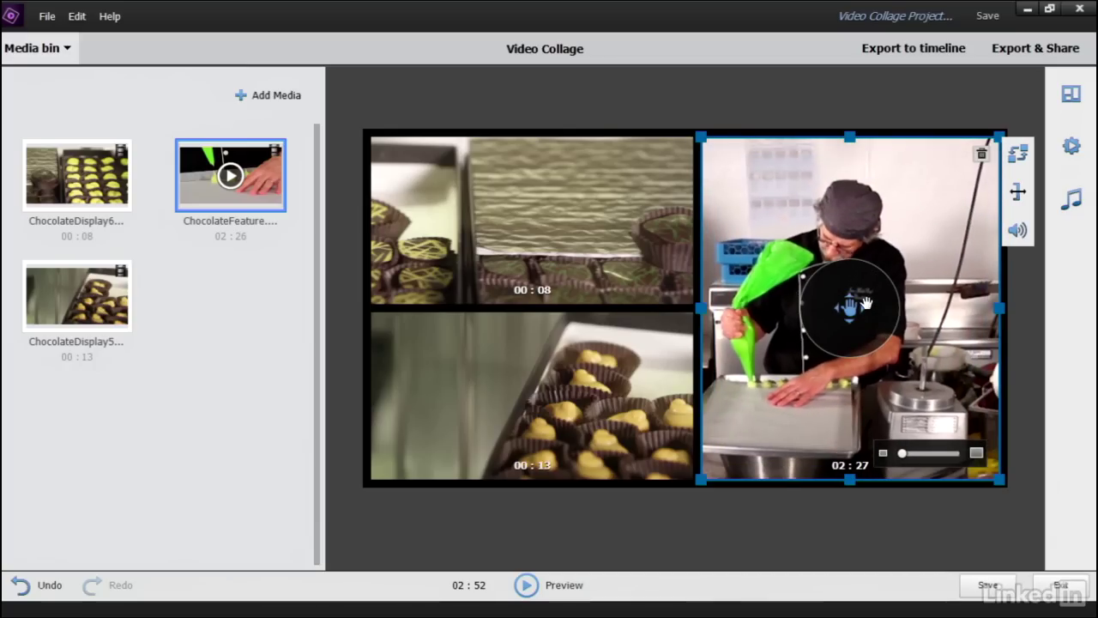
pyautogui.click(592, 257)
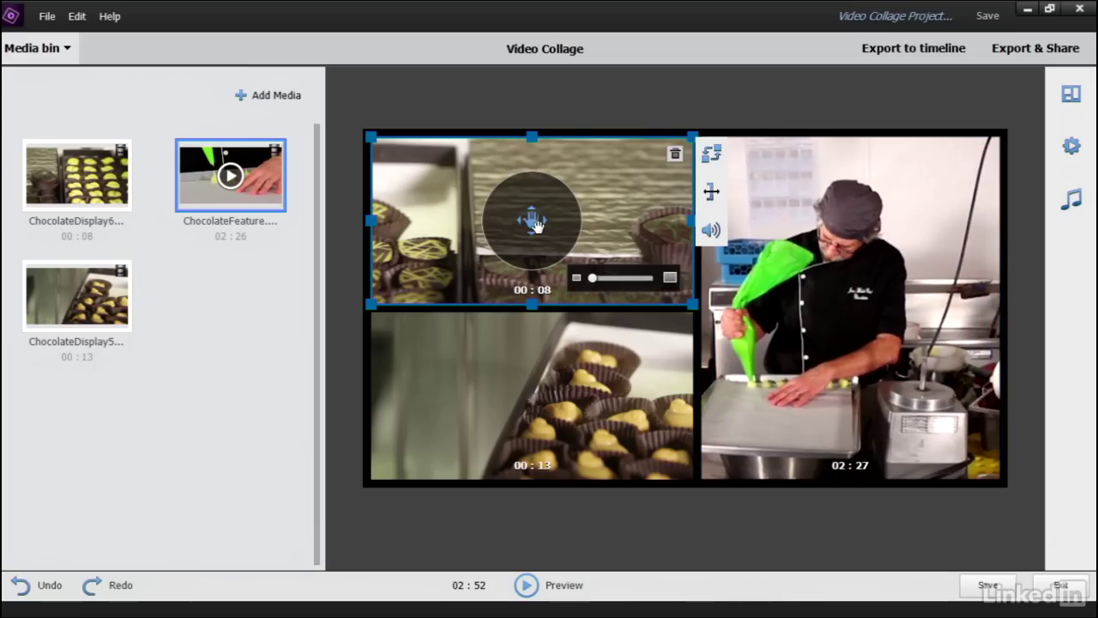
pyautogui.moveTo(532, 220)
pyautogui.mouseDown()
pyautogui.moveTo(571, 230)
pyautogui.moveTo(503, 199)
pyautogui.moveTo(532, 245)
pyautogui.moveTo(526, 222)
pyautogui.mouseUp()
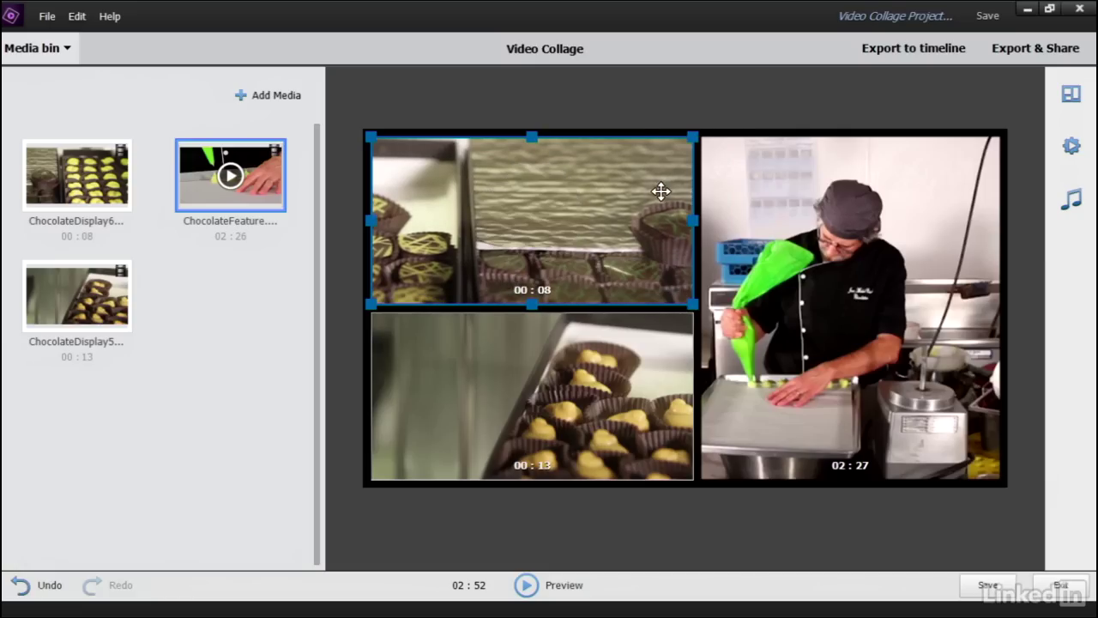
pyautogui.moveTo(660, 189)
pyautogui.mouseDown()
pyautogui.moveTo(604, 189)
pyautogui.moveTo(659, 192)
pyautogui.mouseUp()
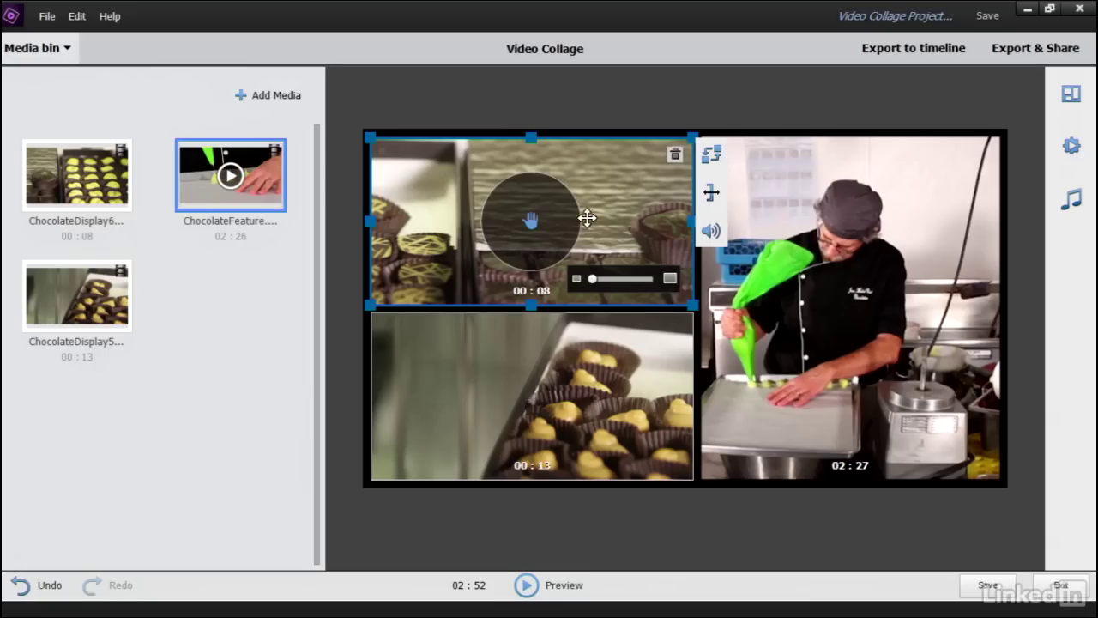
pyautogui.click(585, 374)
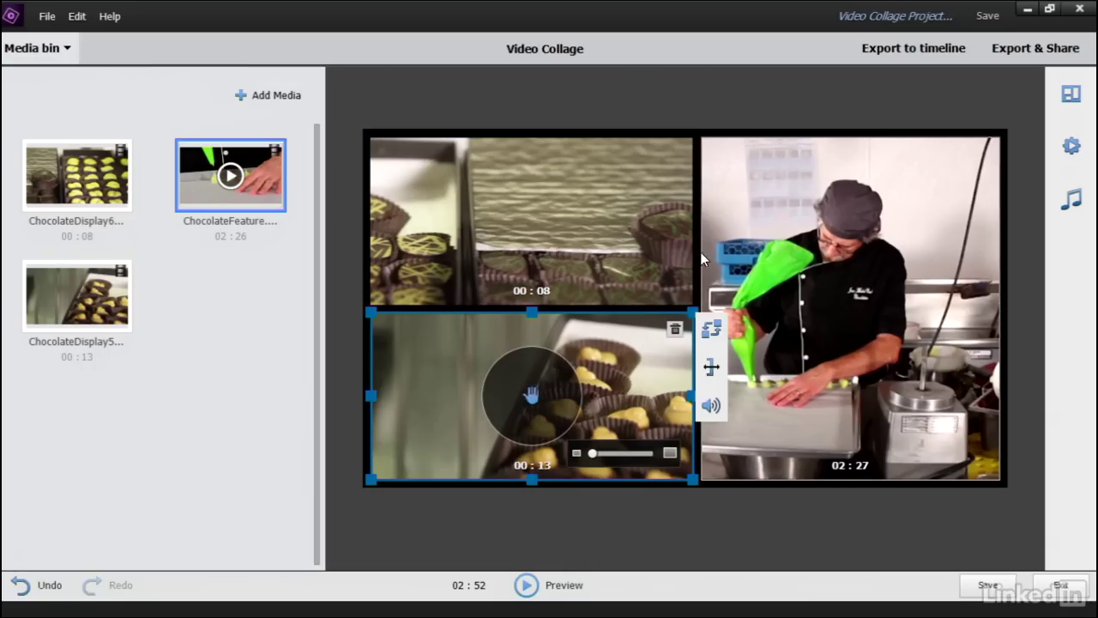
# Mute the audio of the top-left, bottom-left and right-panel chef clips
pyautogui.click(640, 213)
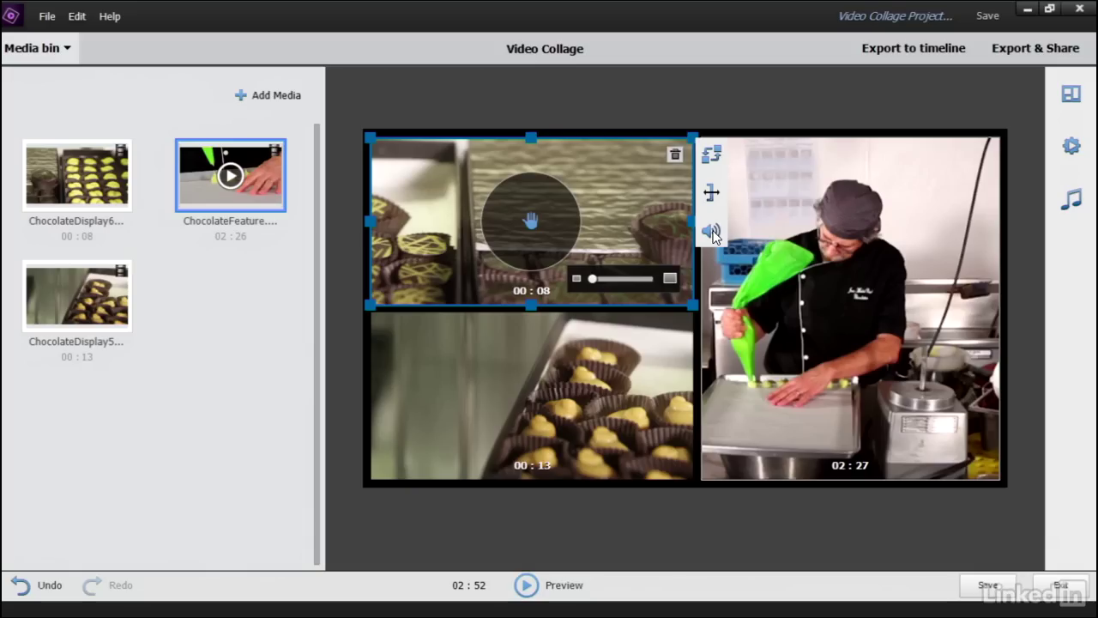
pyautogui.click(655, 383)
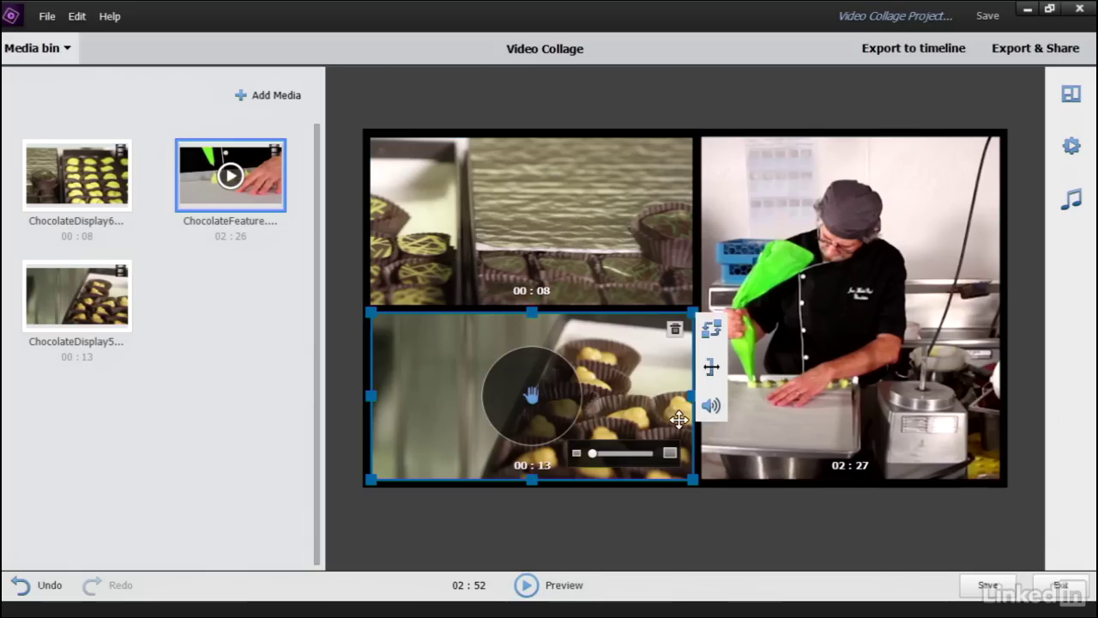
pyautogui.click(829, 391)
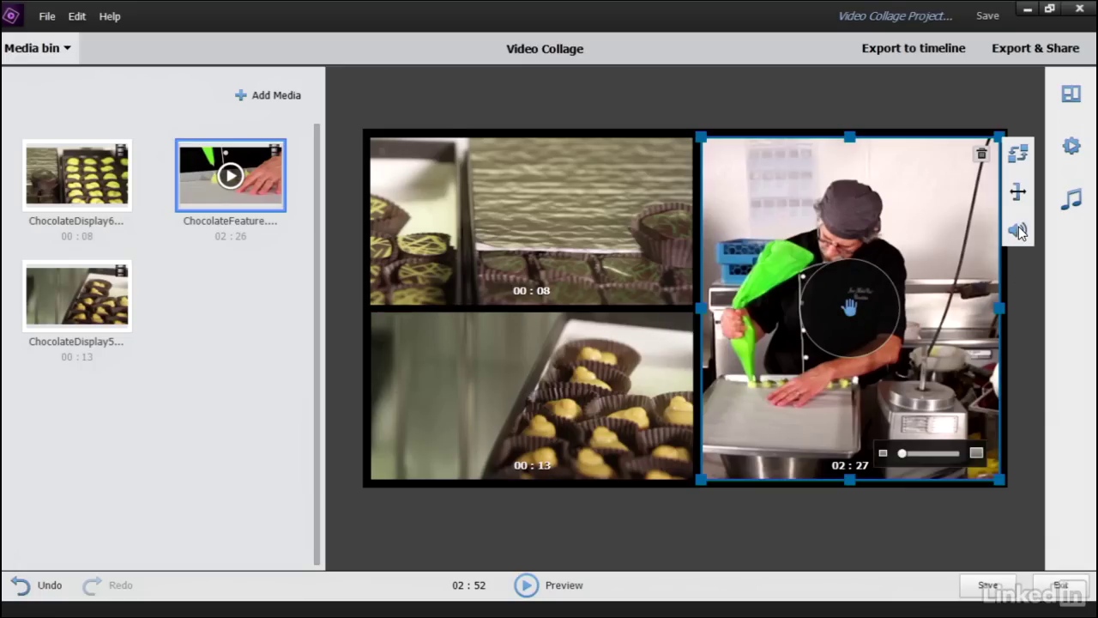
pyautogui.click(1018, 232)
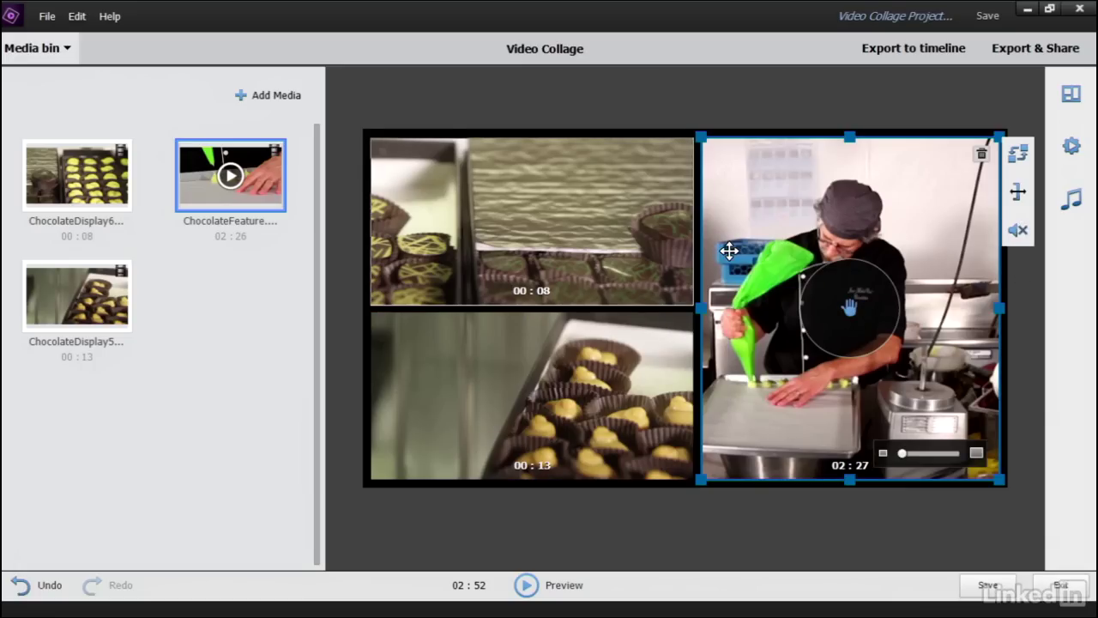
pyautogui.click(597, 232)
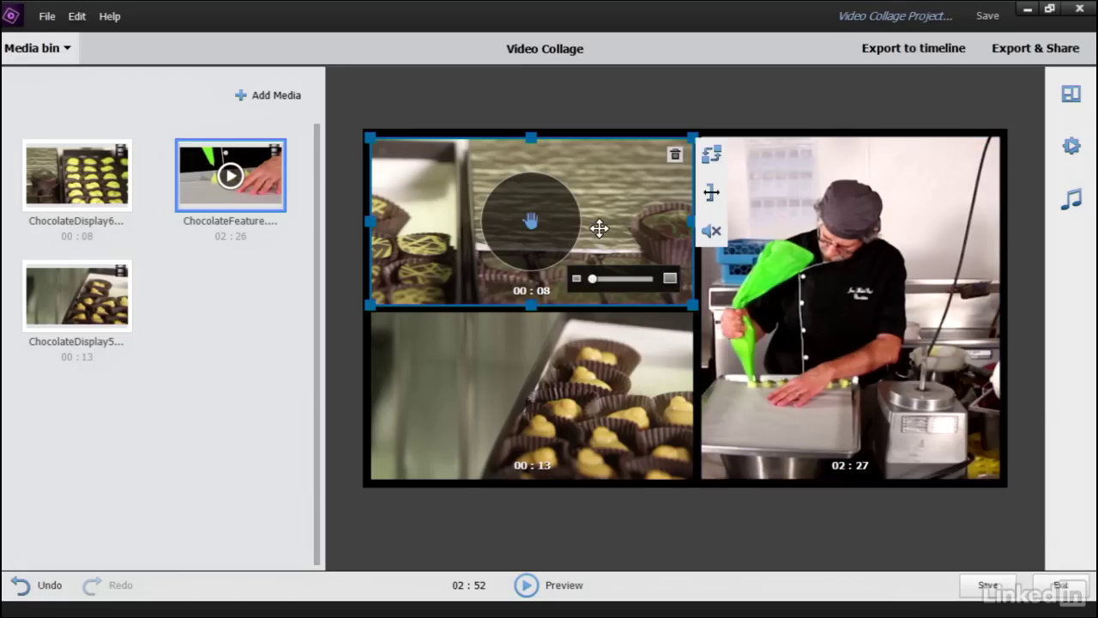
# Cancel the Swap Media action on the top-left clip so every clip stays in place
pyautogui.click(712, 157)
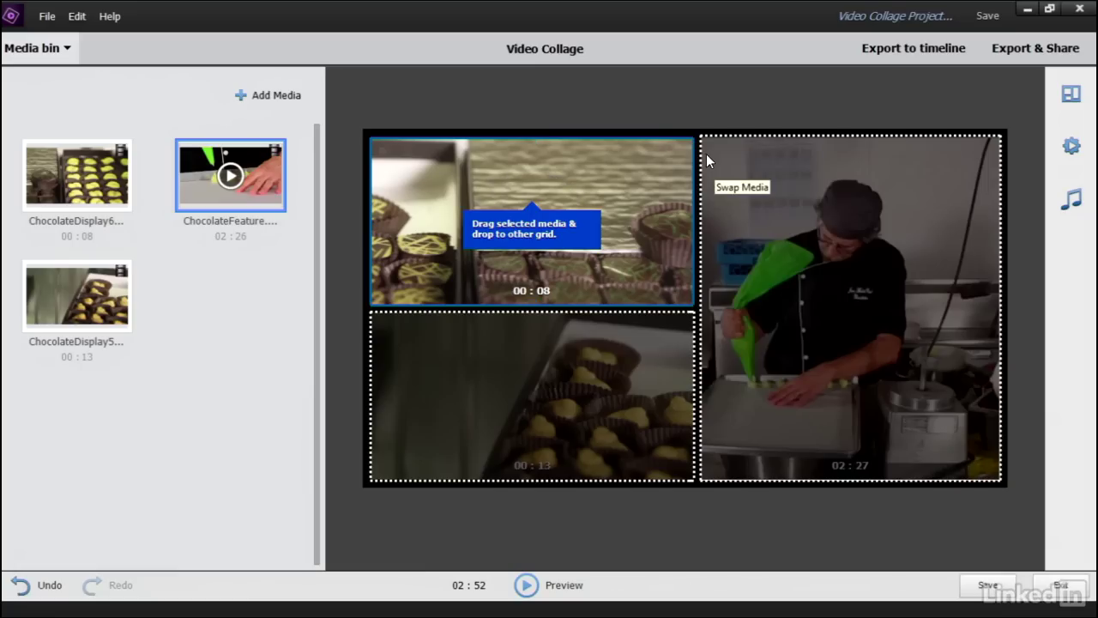
pyautogui.press('Escape')
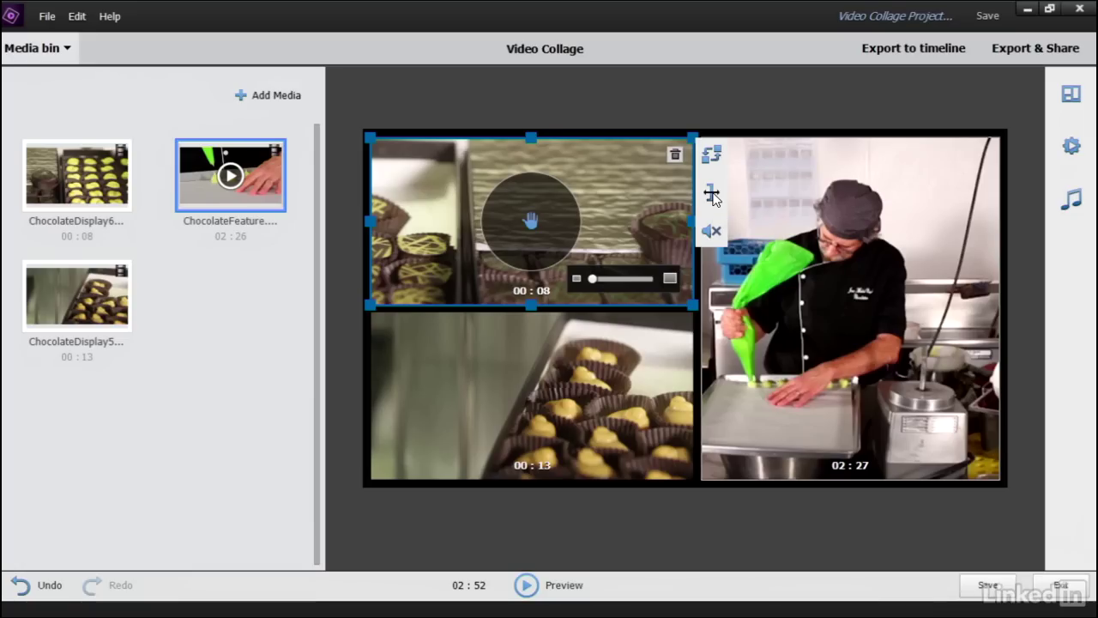
# Show the collage's Playback settings with the gear icon in the right panel strip
pyautogui.click(1073, 147)
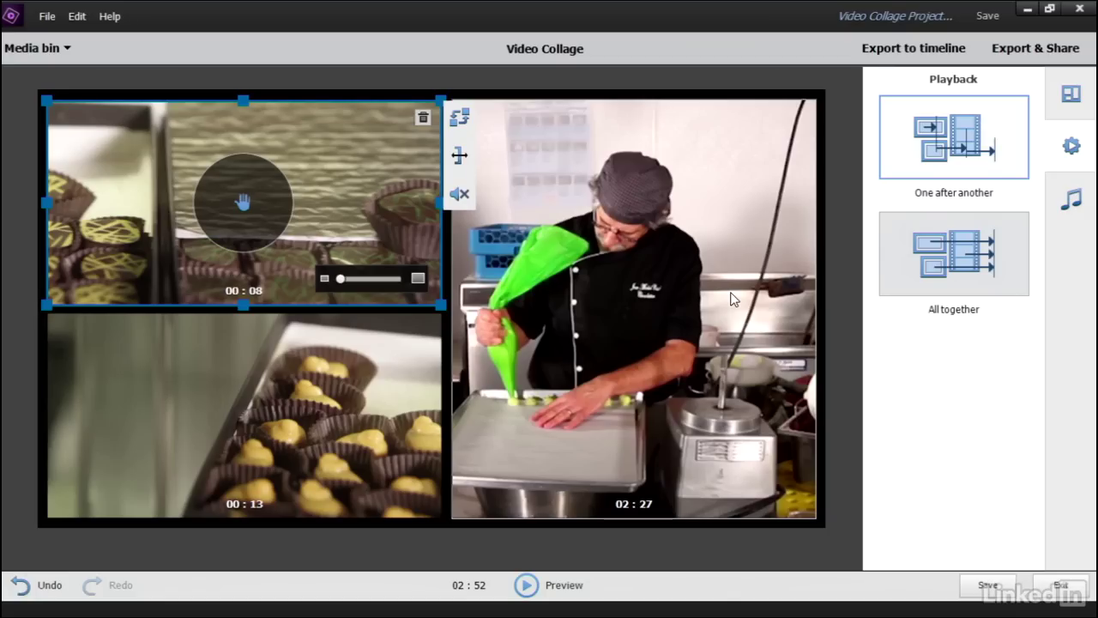
# Switch collage playback to All together, cutting the total from 02:52 to 02:27
pyautogui.click(951, 261)
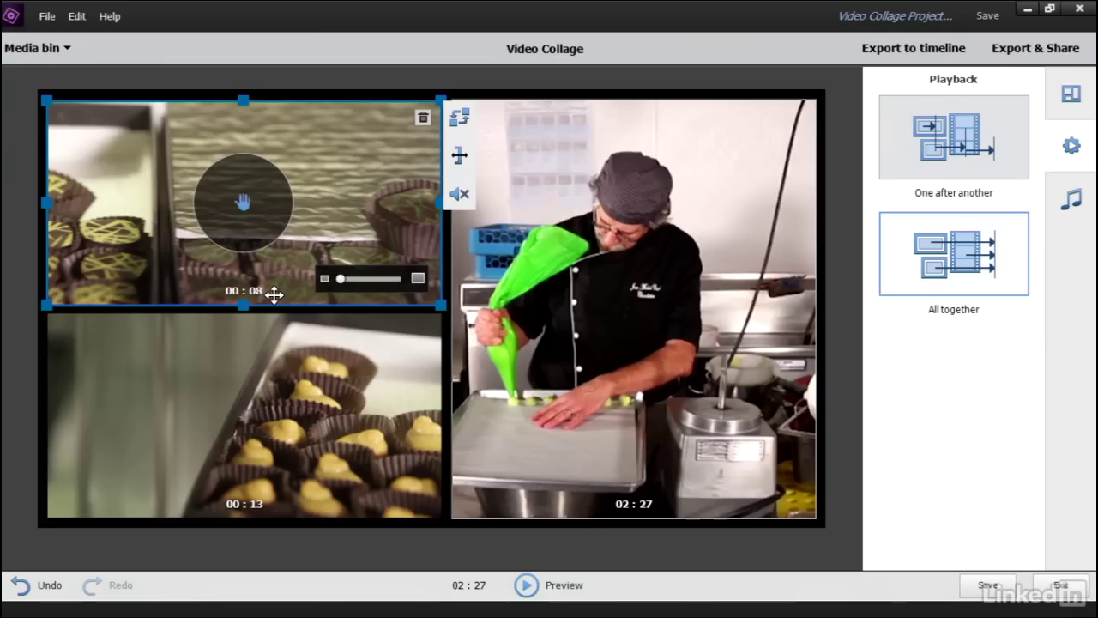
pyautogui.click(347, 414)
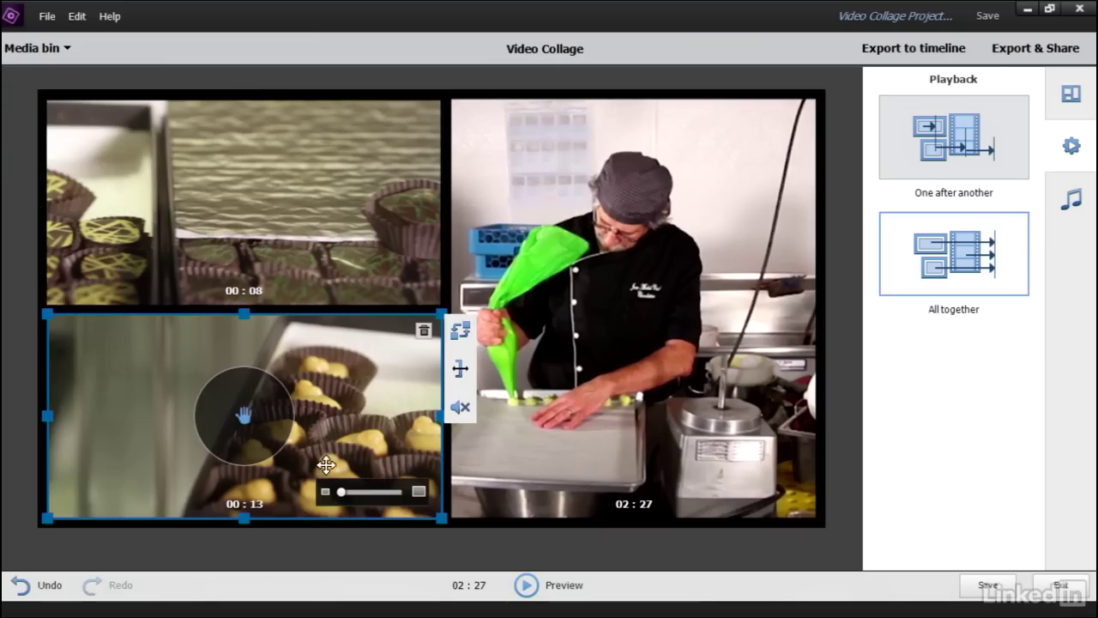
# Trim the end of the bottom-left ChocolateDisplay5 clip from 00:13 to 00:09
pyautogui.click(460, 370)
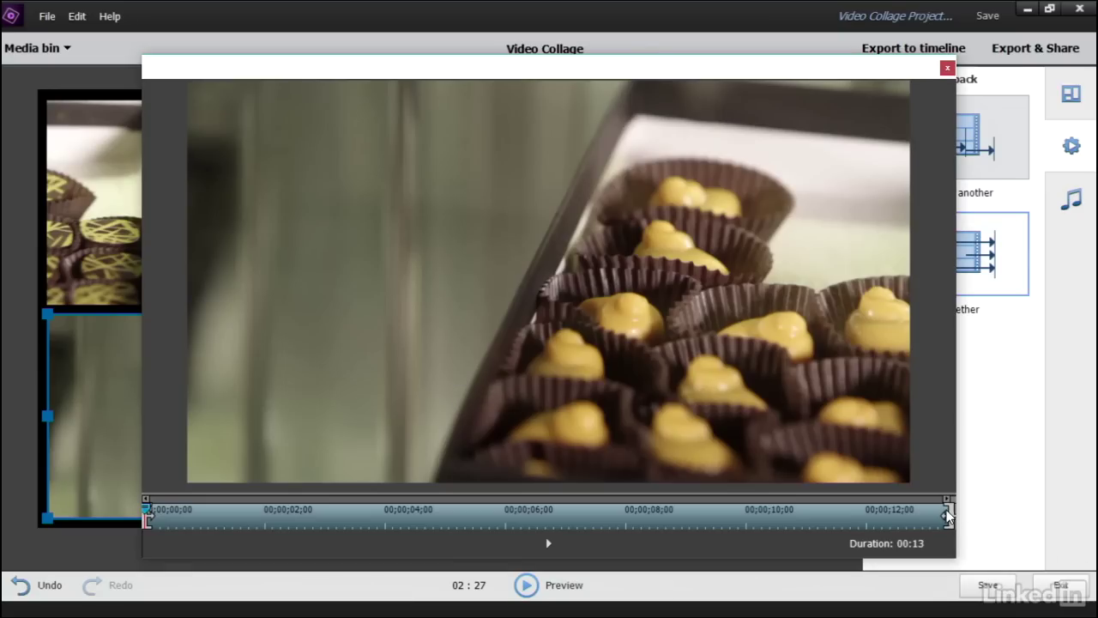
pyautogui.moveTo(948, 516); pyautogui.dragTo(658, 521)
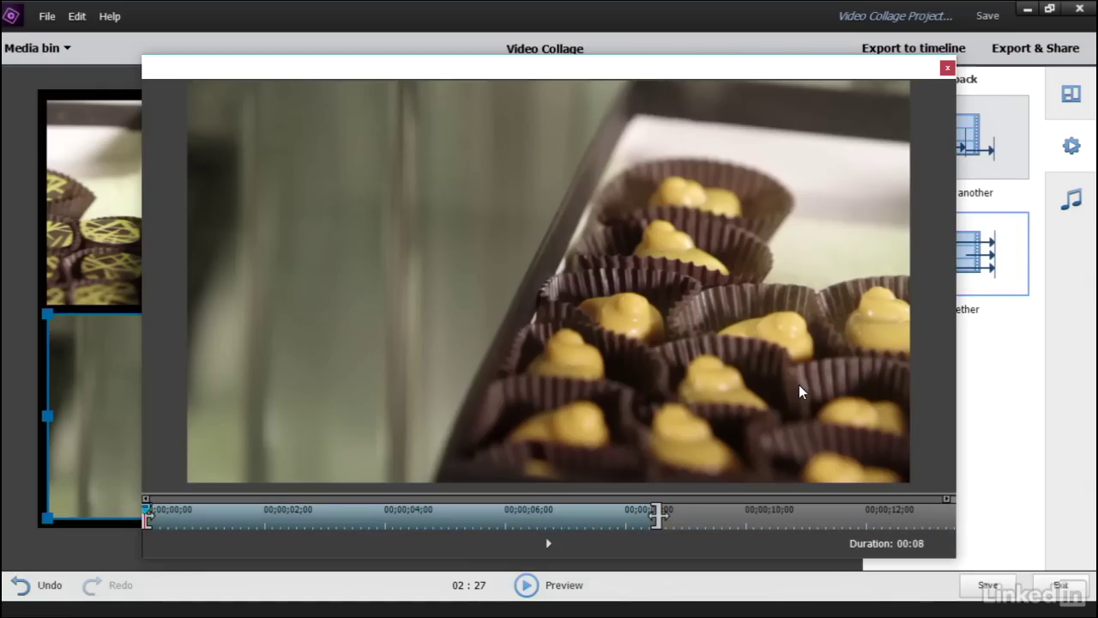
pyautogui.click(947, 67)
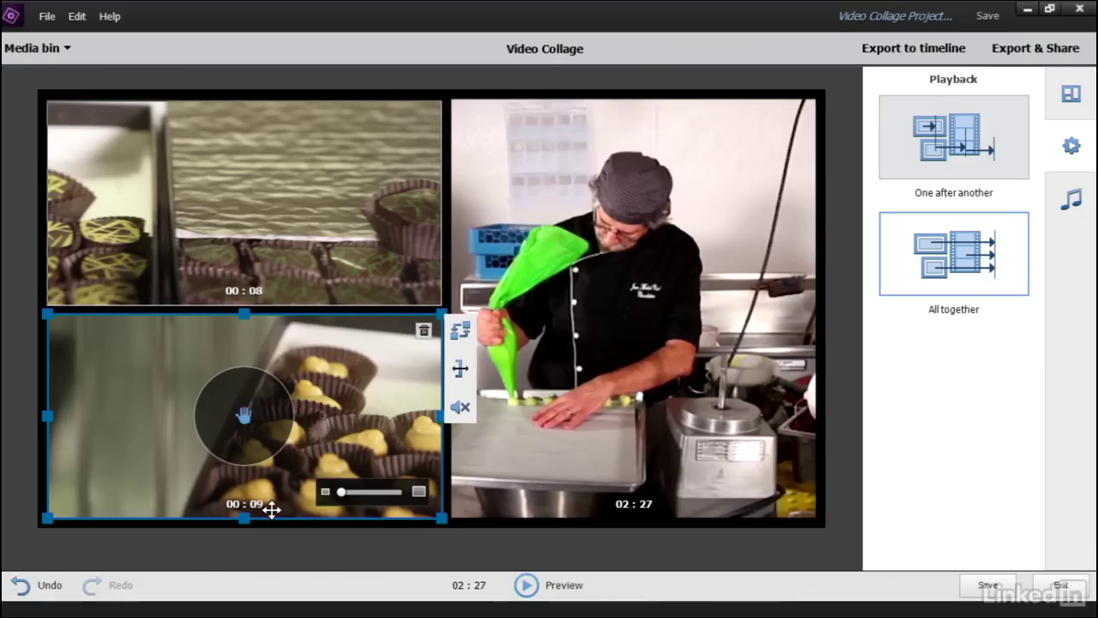
# Trim the ChocolateFeature chef clip's end to 00:08, bringing the collage total to 00:09
pyautogui.click(631, 306)
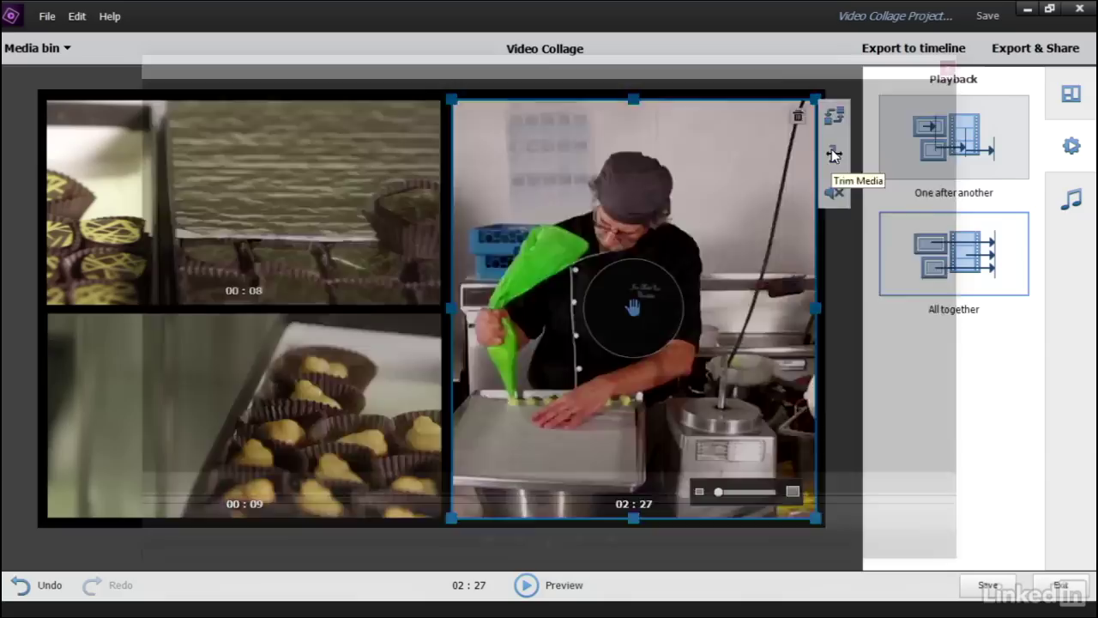
pyautogui.click(833, 154)
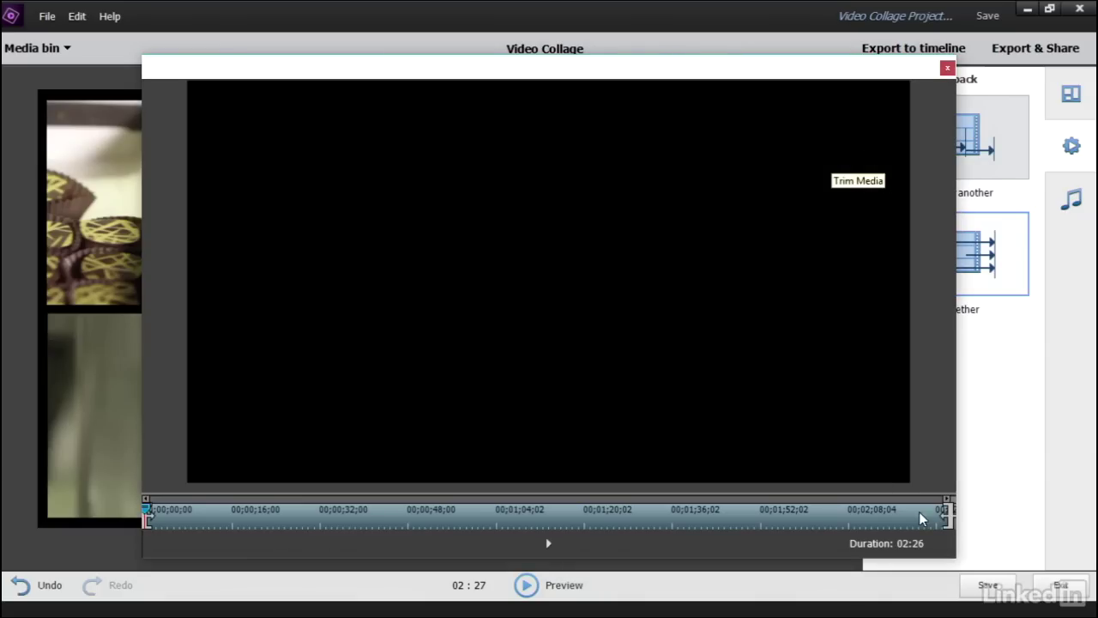
pyautogui.moveTo(801, 515); pyautogui.dragTo(436, 517)
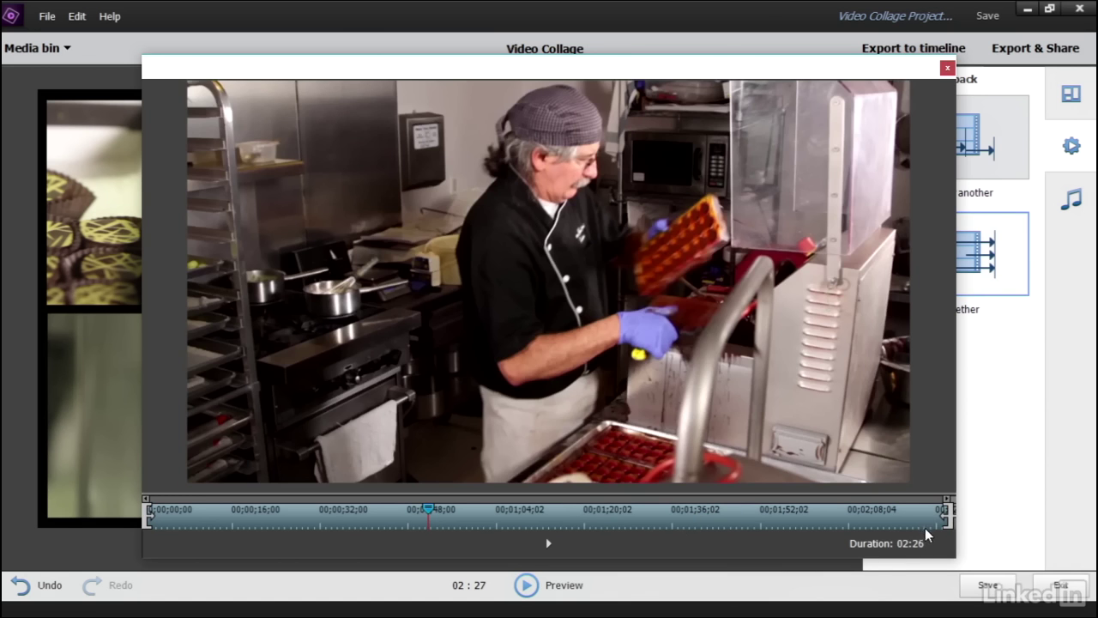
pyautogui.moveTo(949, 511); pyautogui.dragTo(190, 517)
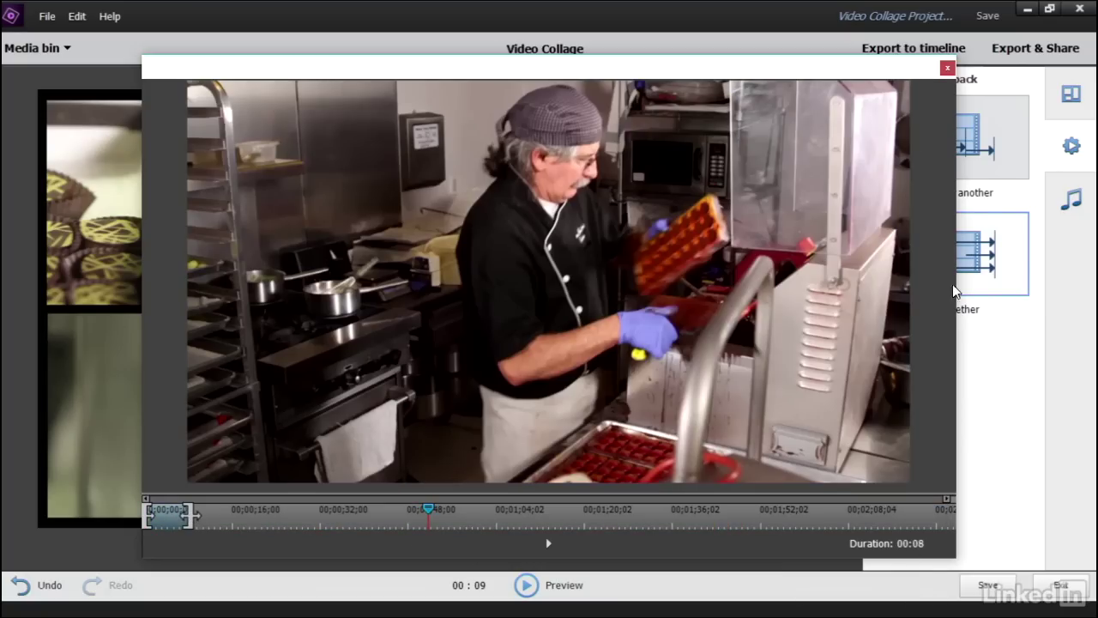
pyautogui.click(947, 67)
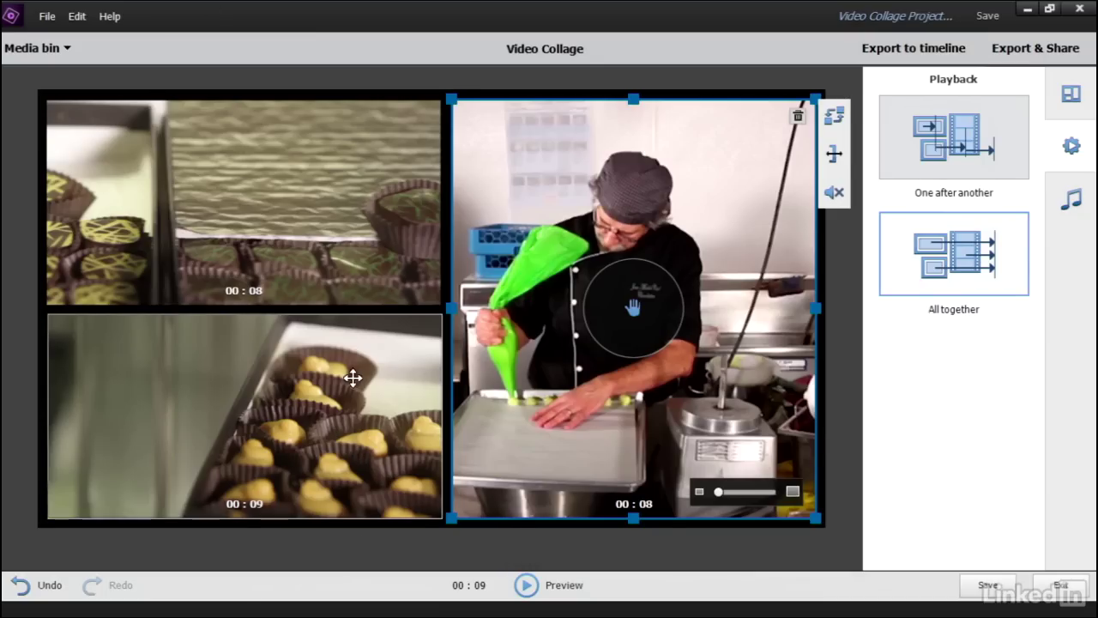
# Trim the bottom-left ChocolateDisplay5 clip's end so it runs exactly 8 seconds
pyautogui.click(353, 451)
pyautogui.click(461, 370)
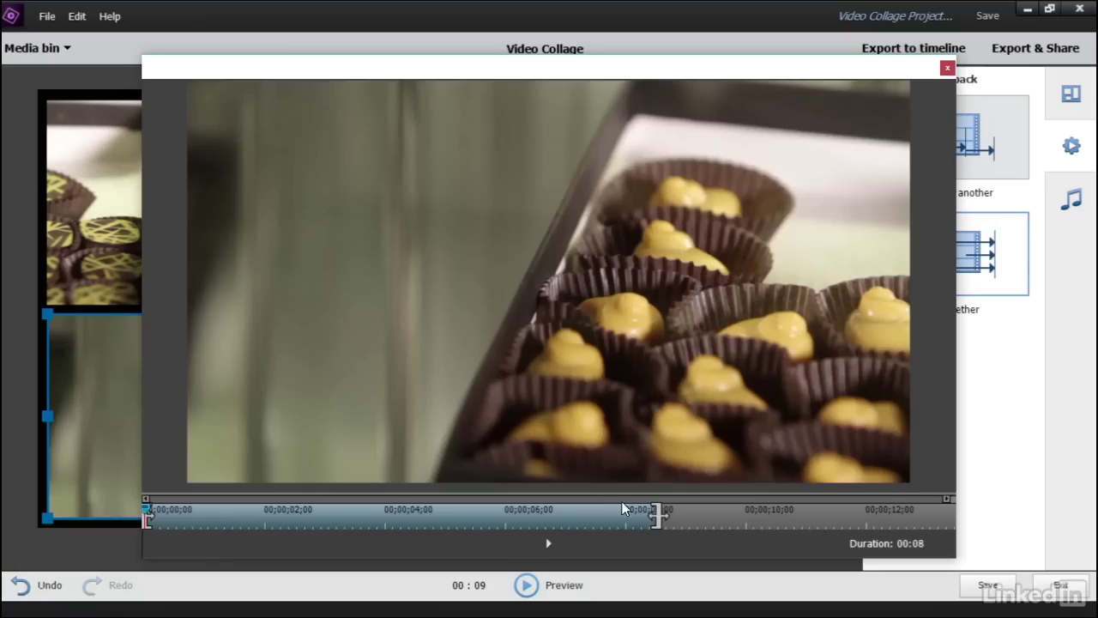
pyautogui.moveTo(648, 515); pyautogui.dragTo(647, 519)
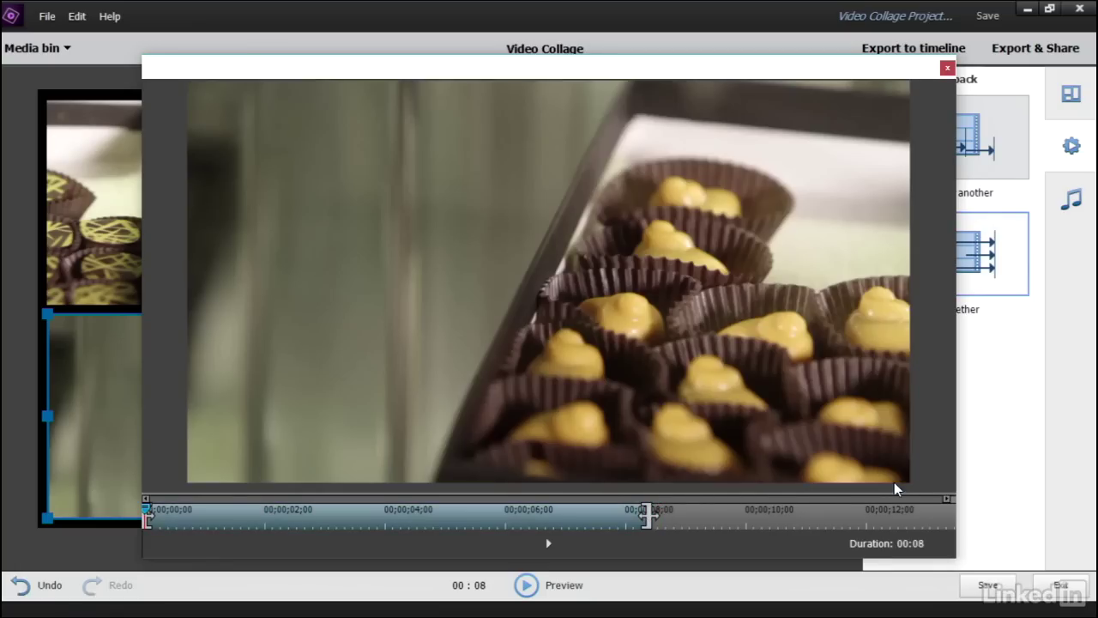
pyautogui.click(946, 68)
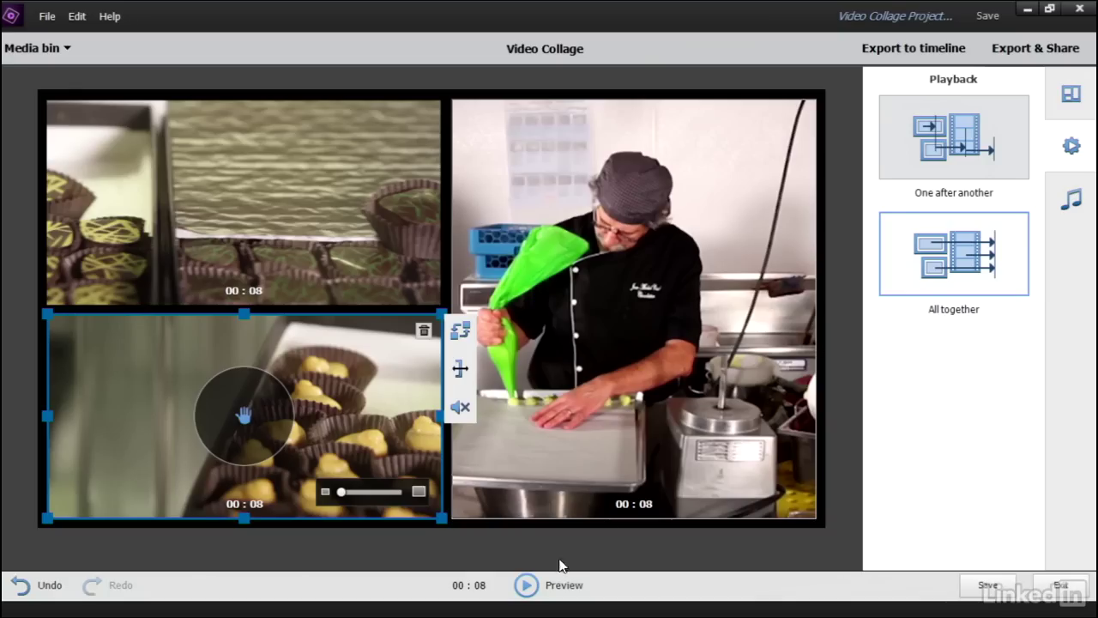
pyautogui.click(521, 588)
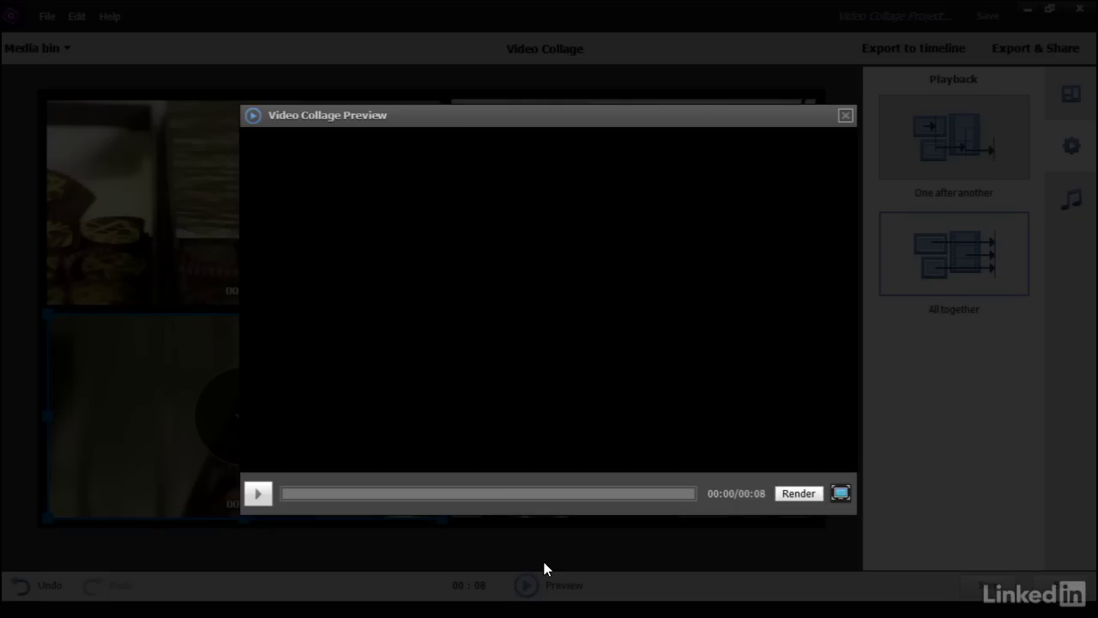
pyautogui.click(257, 494)
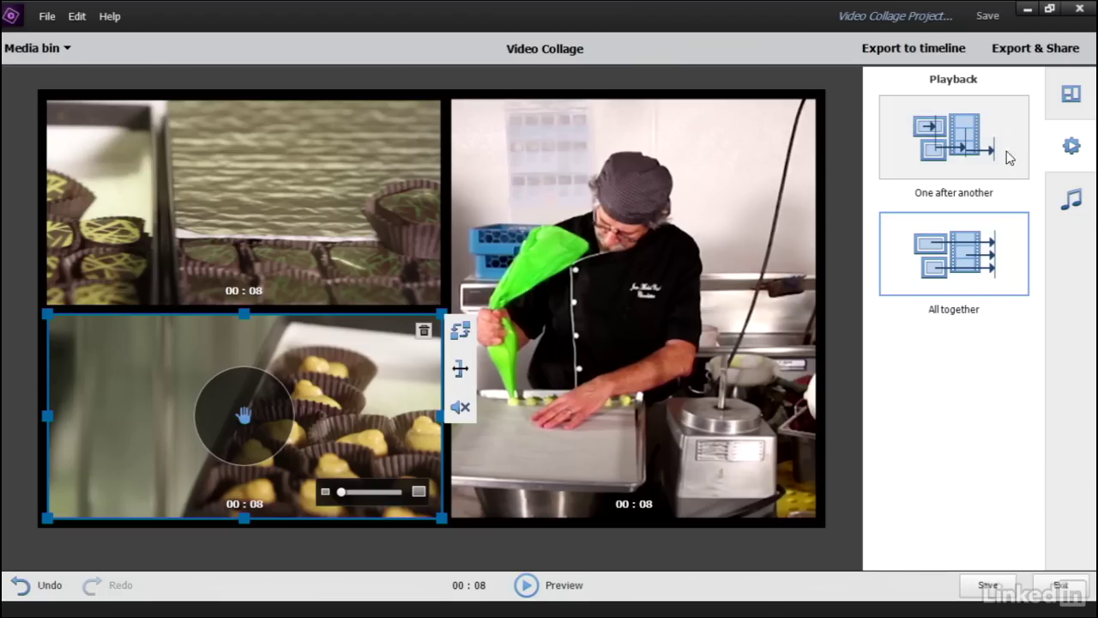
# Apply the Aura score from the Ambient music category as background music
pyautogui.click(1061, 201)
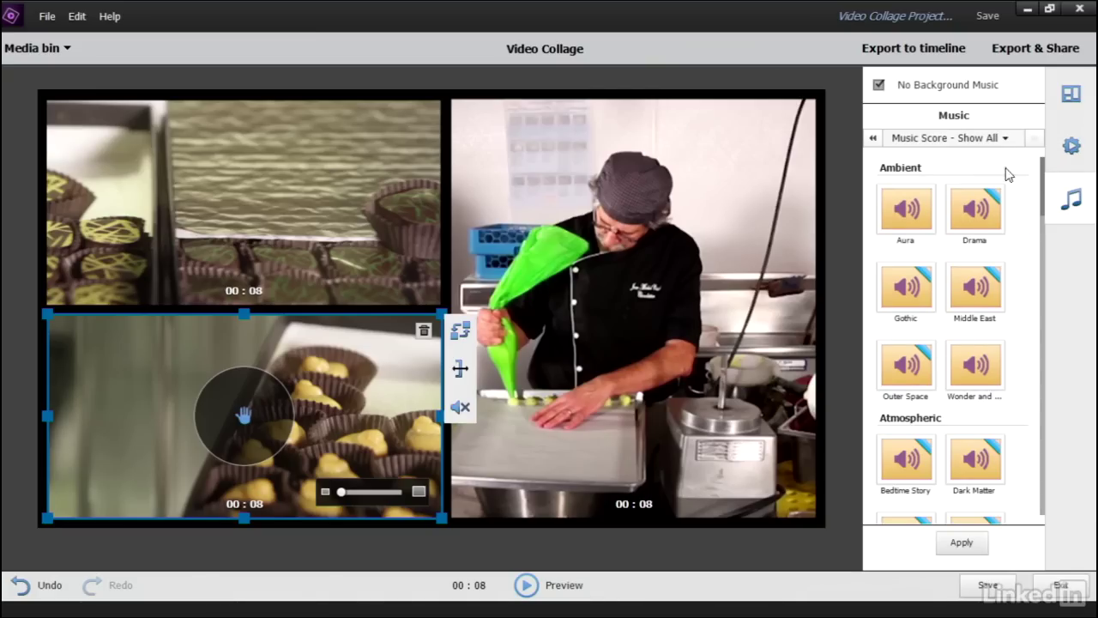
pyautogui.click(991, 140)
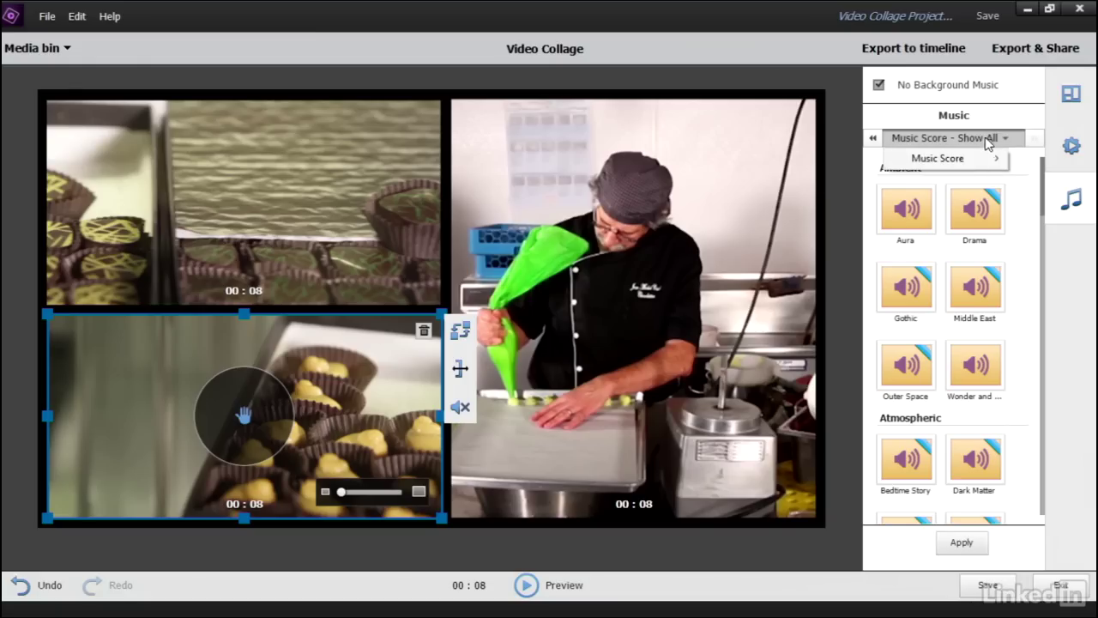
pyautogui.moveTo(974, 162)
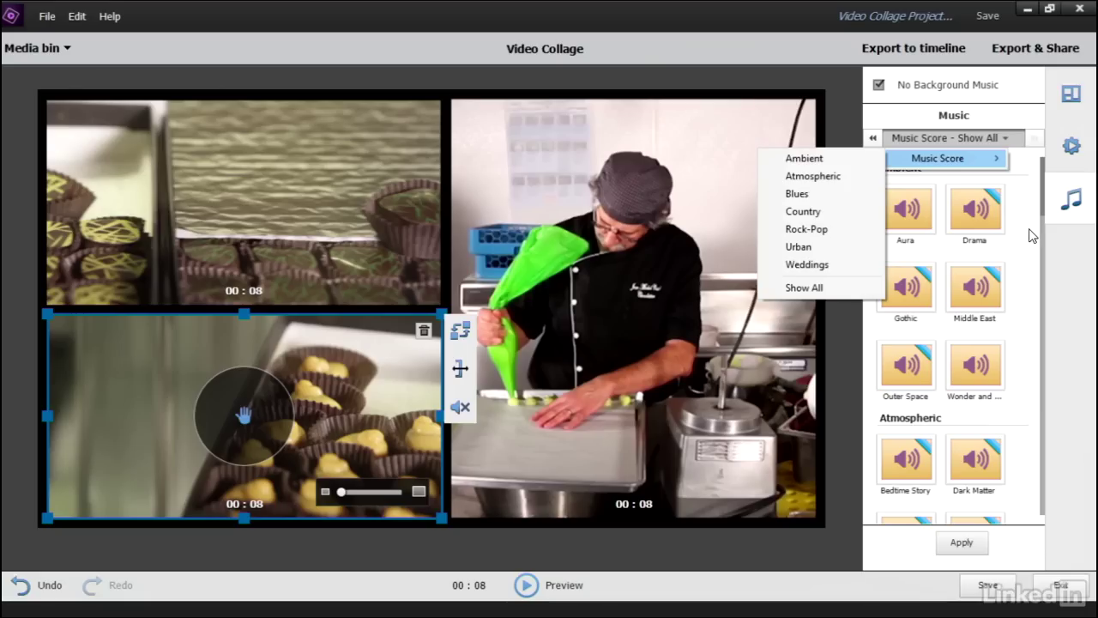
pyautogui.click(894, 218)
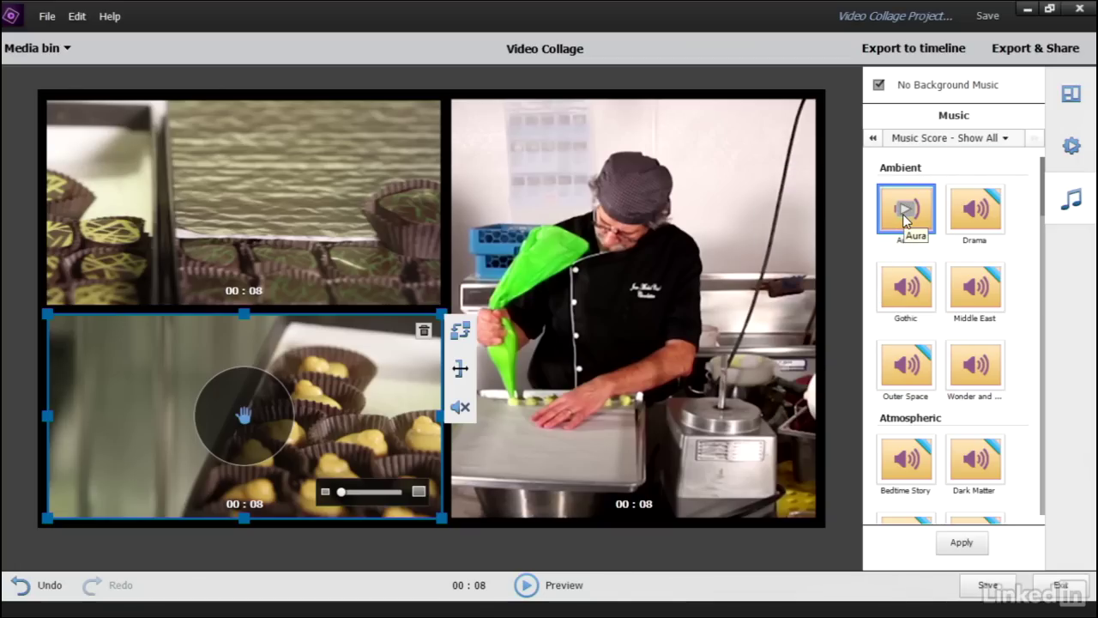
pyautogui.click(952, 544)
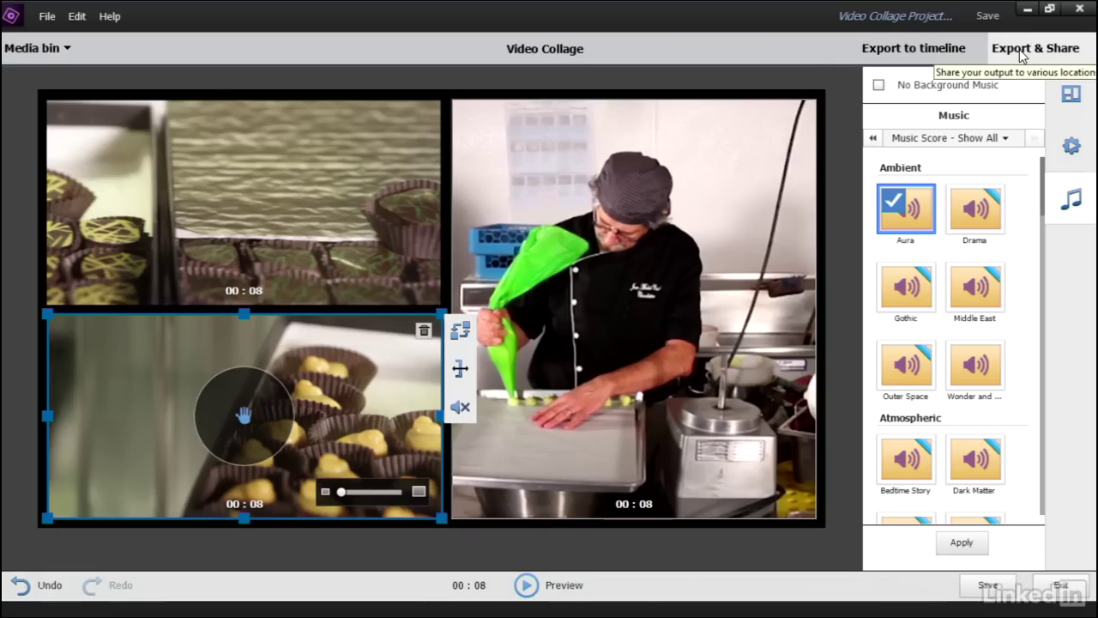
pyautogui.click(1022, 56)
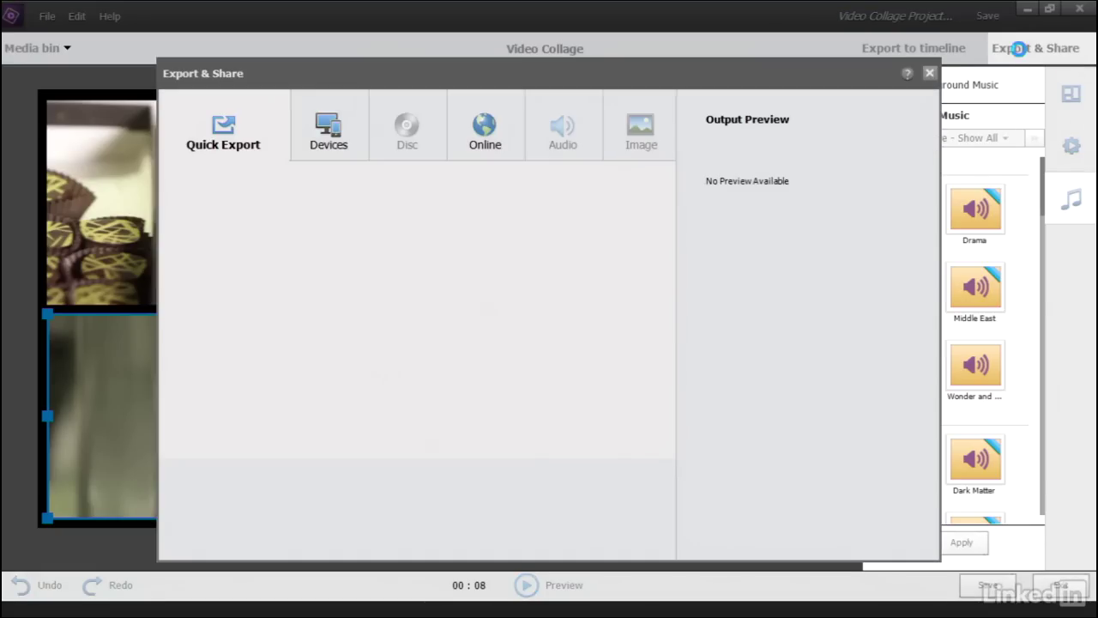
pyautogui.click(315, 137)
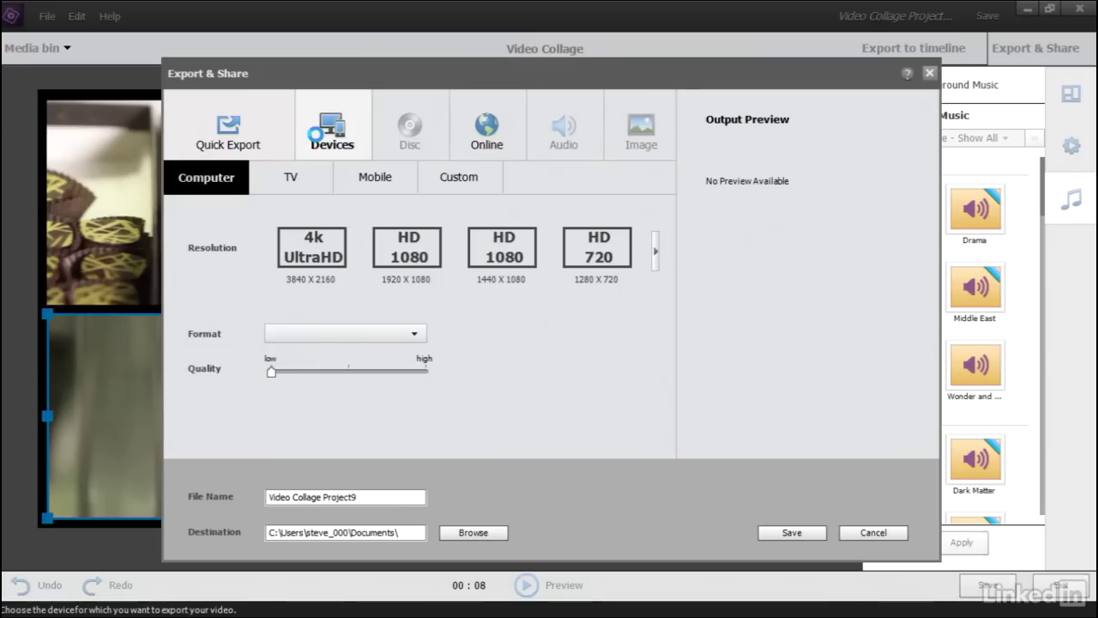
pyautogui.click(489, 127)
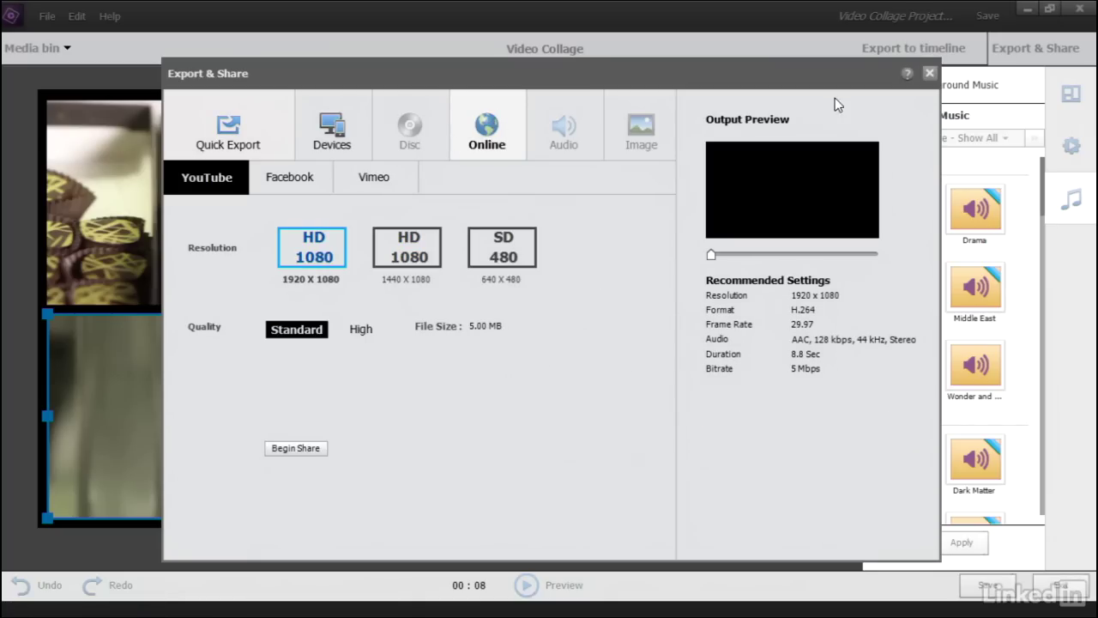
pyautogui.click(931, 74)
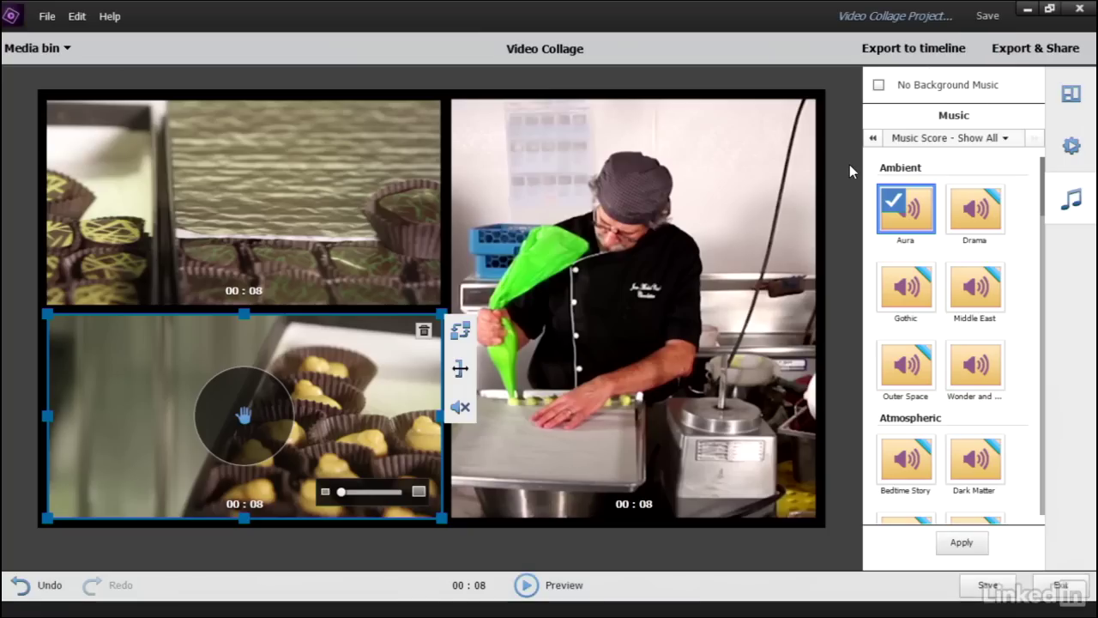
# Export the collage to the timeline, exit the editor, and save it as ChocolateCollage
pyautogui.click(940, 55)
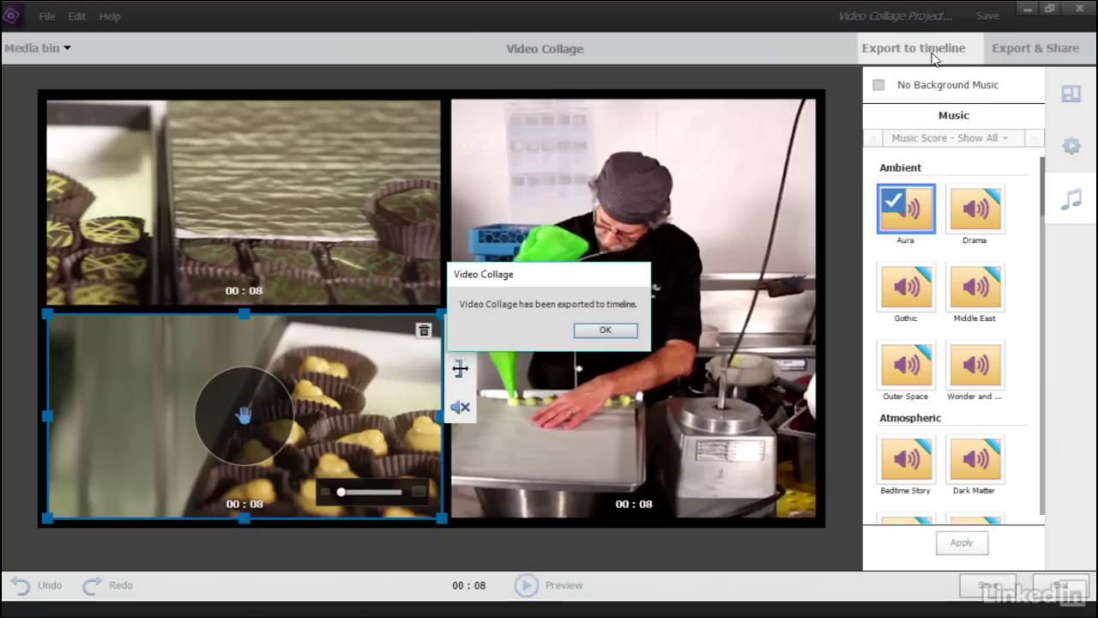
pyautogui.click(623, 328)
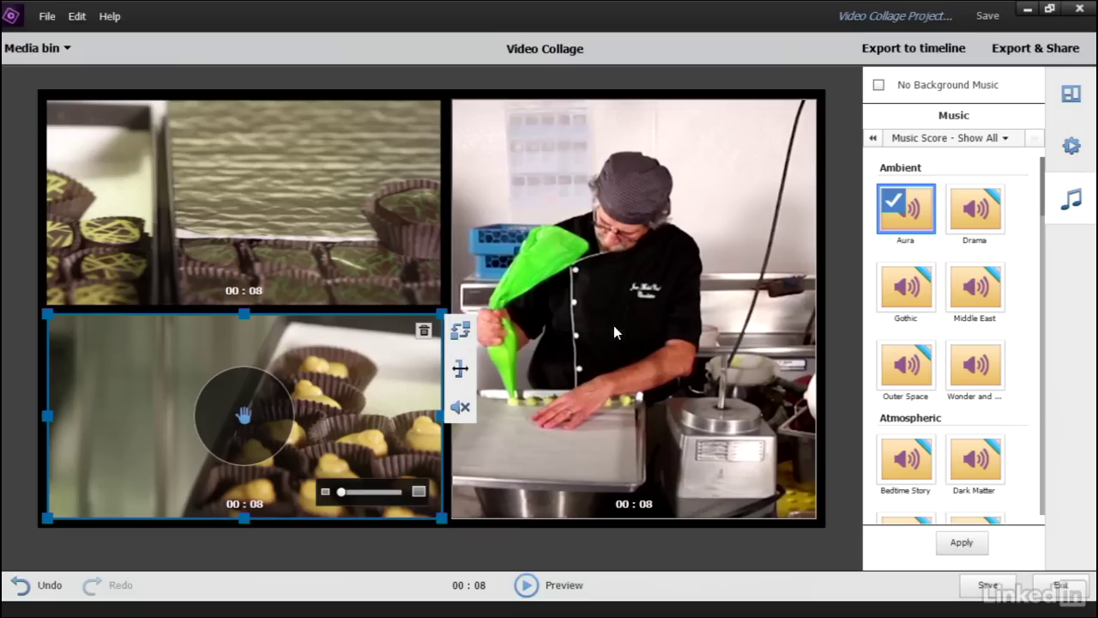
pyautogui.click(1068, 587)
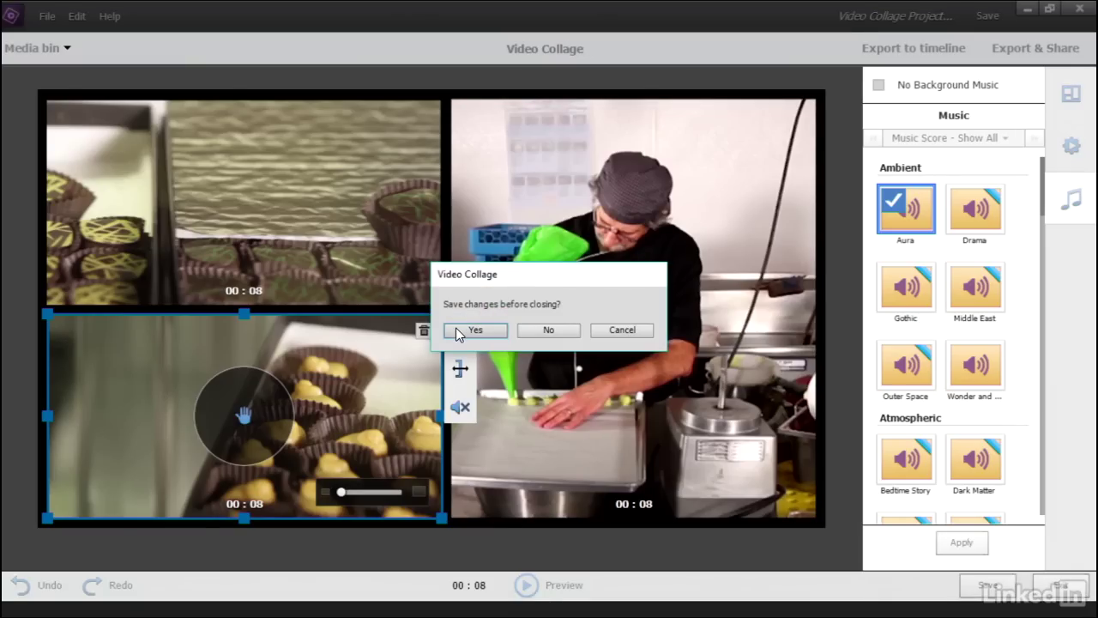
pyautogui.click(456, 334)
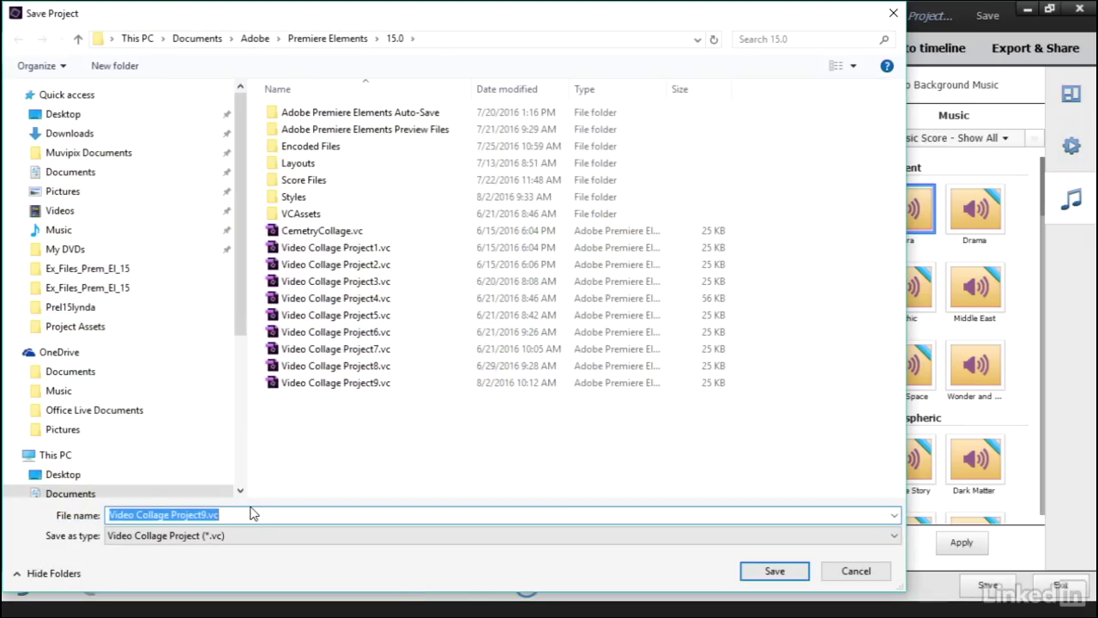
pyautogui.write('Cbh')
pyautogui.write('ocolateCollage')
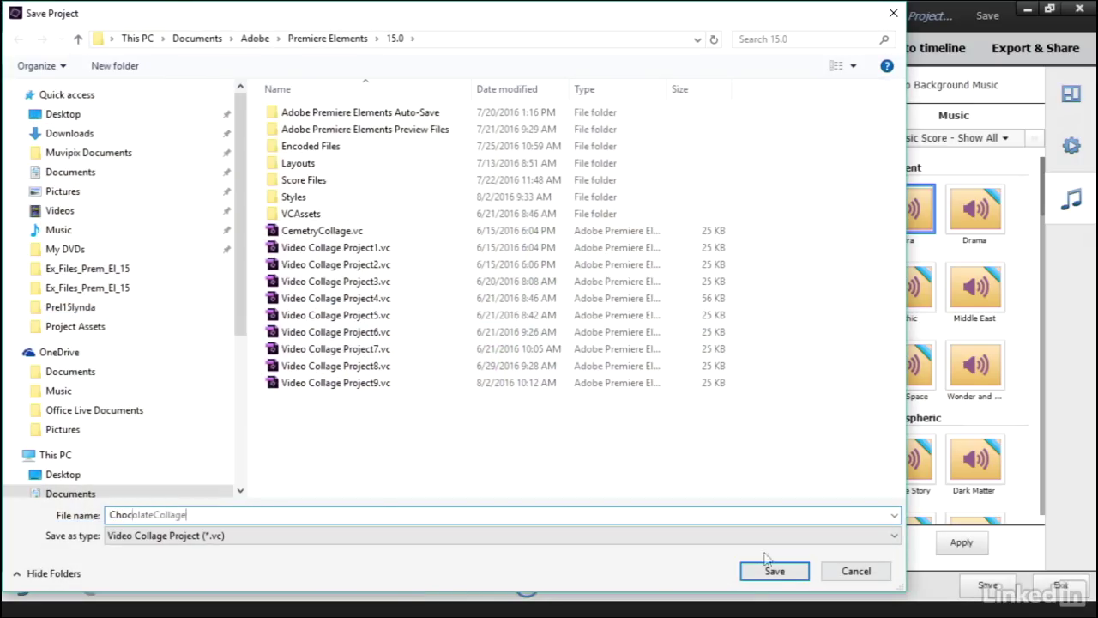
# Save the ChocolateCollage project and play the collage clip on the Expert timeline
pyautogui.click(775, 572)
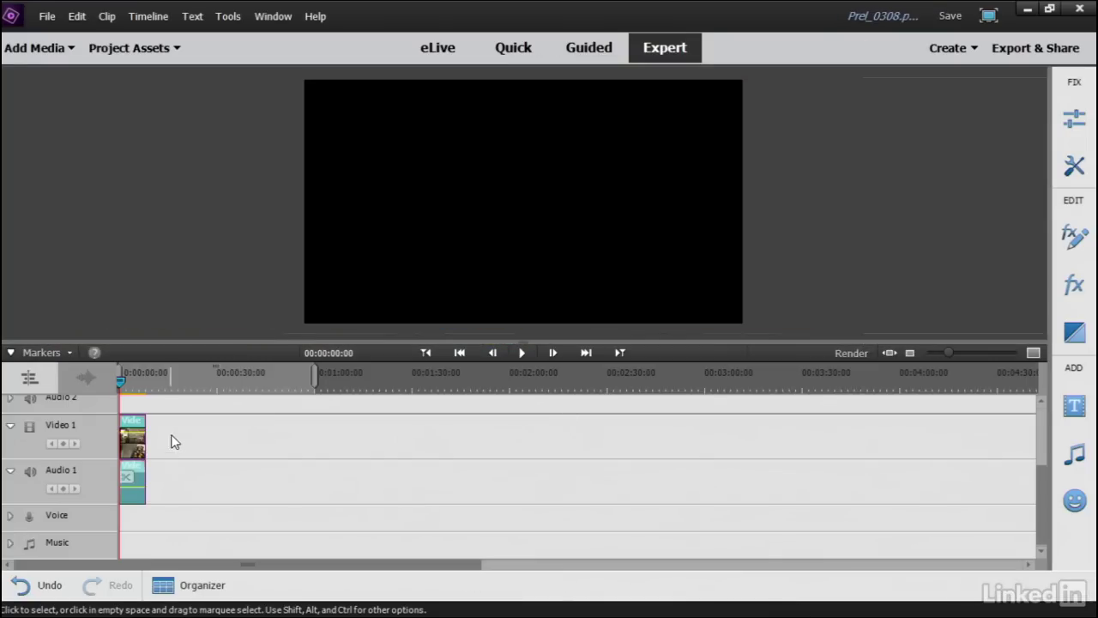
pyautogui.click(523, 352)
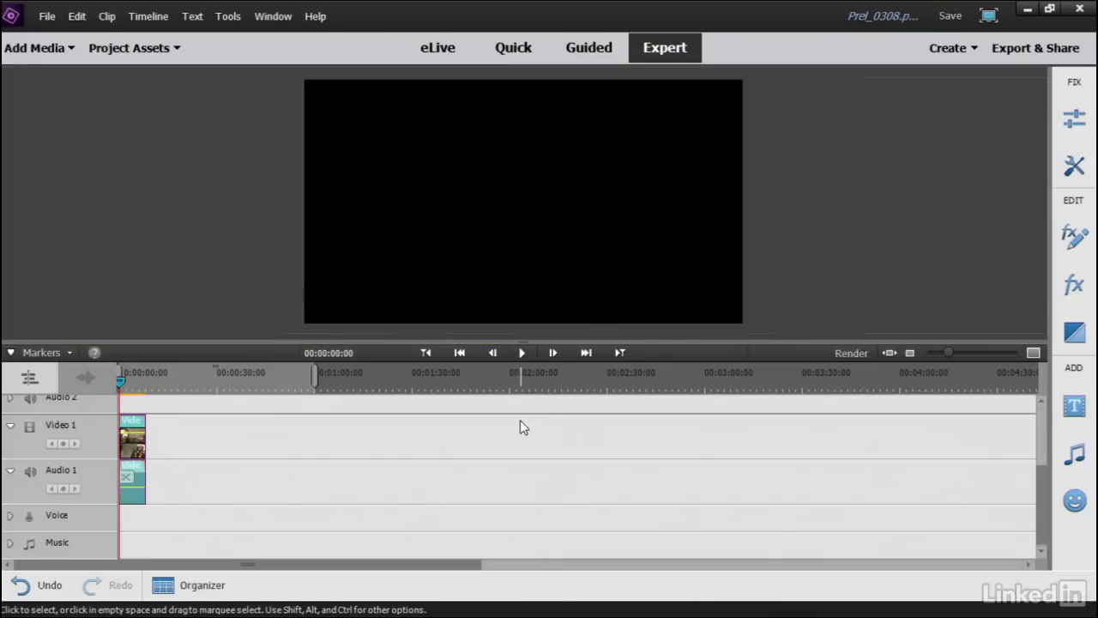